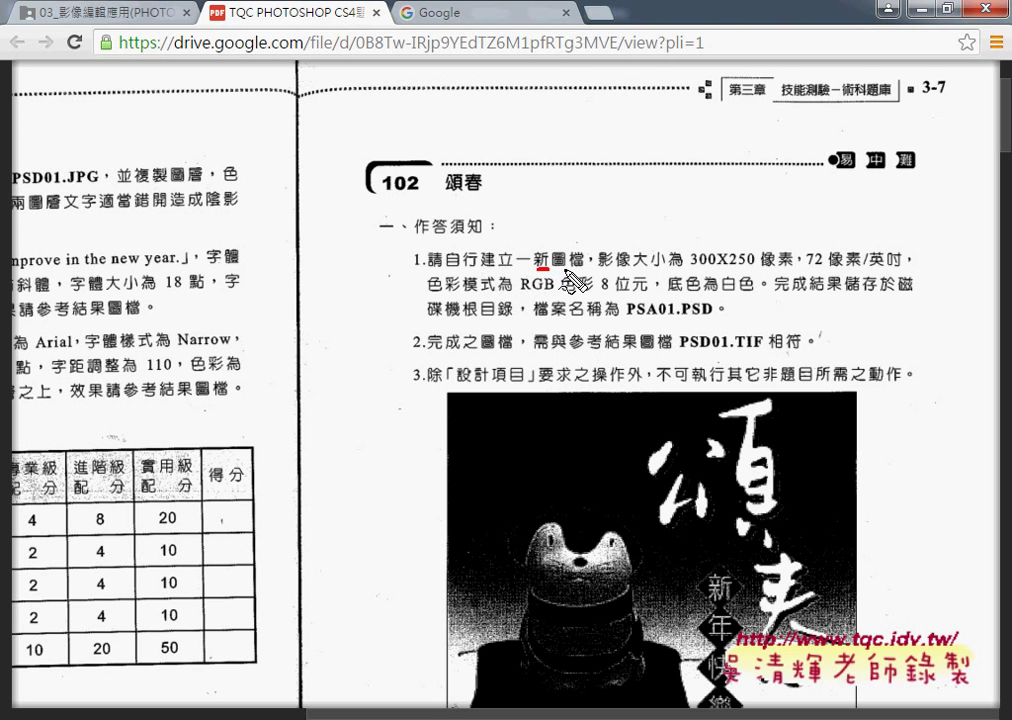
- Underline 新圖檔 and the 300X250 image size in red
left_click_drag(537, 268, 577, 268)
left_click_drag(692, 268, 762, 268)
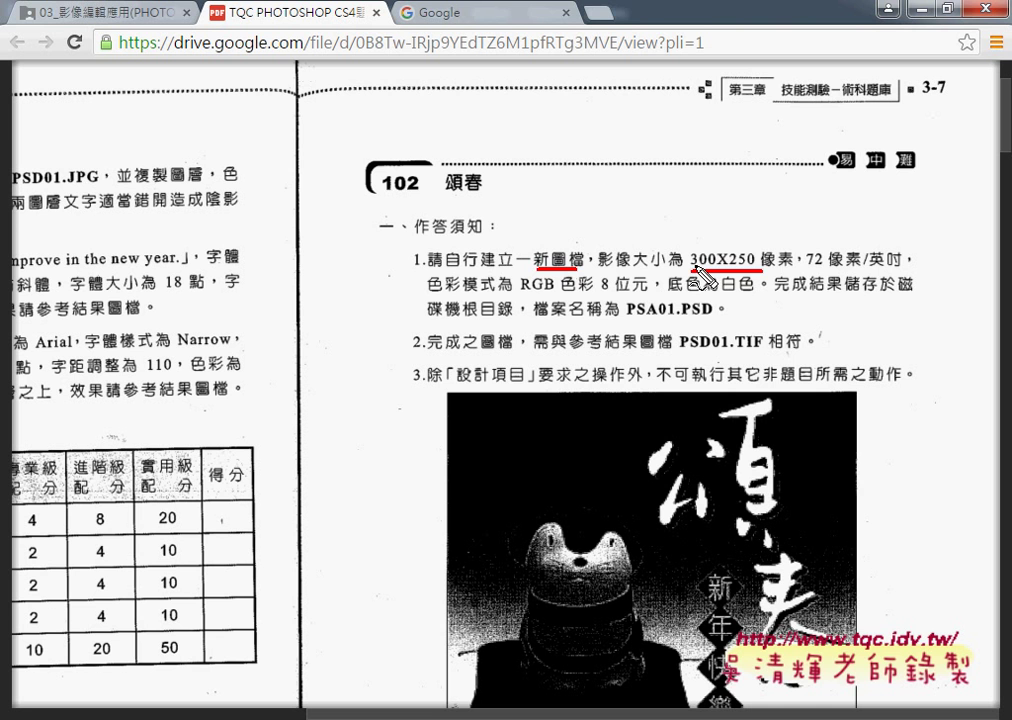
left_click_drag(698, 268, 756, 268)
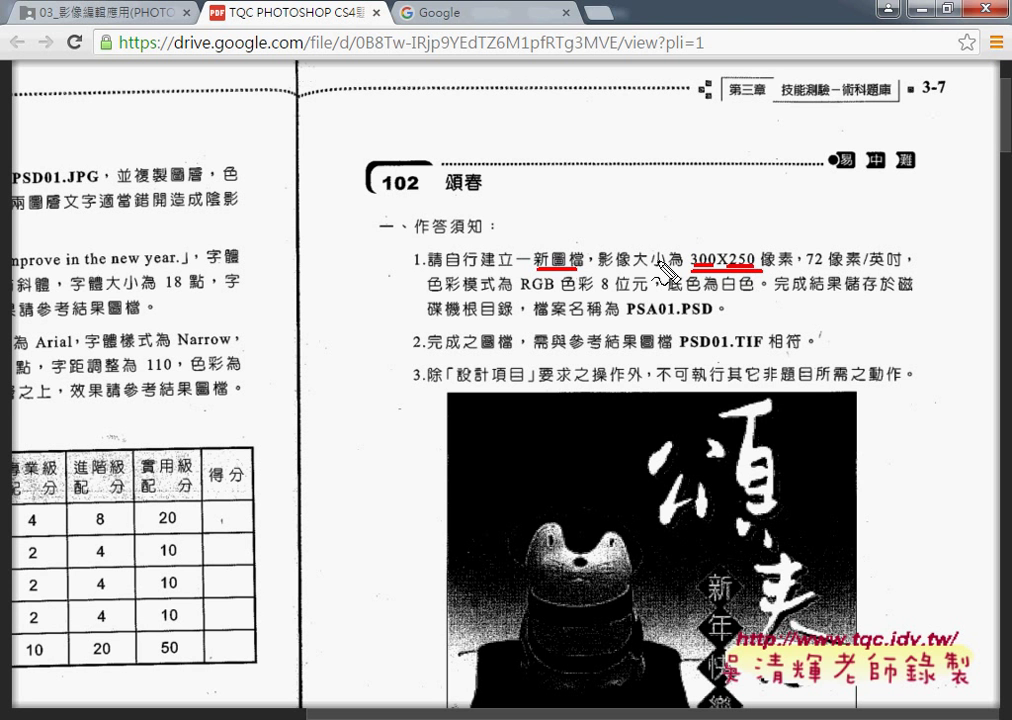
- Draw a red box around the 102 頌春 heading and underline 像素
left_click_drag(345, 105, 345, 214)
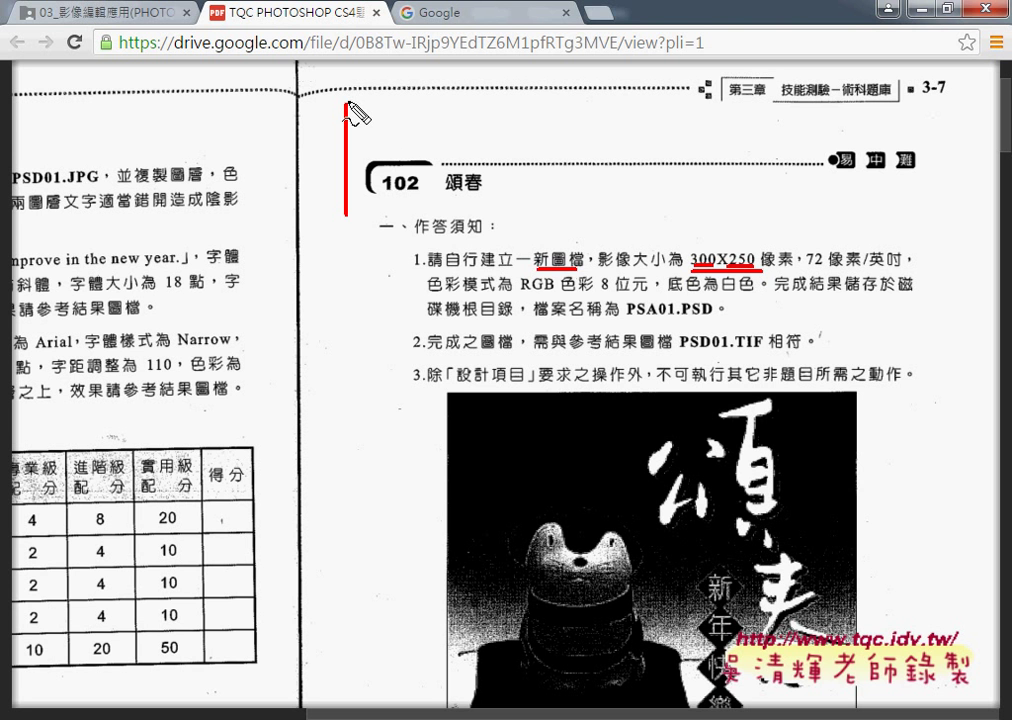
mouse_move(346, 101)
left_mouse_down()
mouse_move(492, 102)
mouse_move(495, 185)
left_mouse_up()
left_click_drag(365, 210, 494, 210)
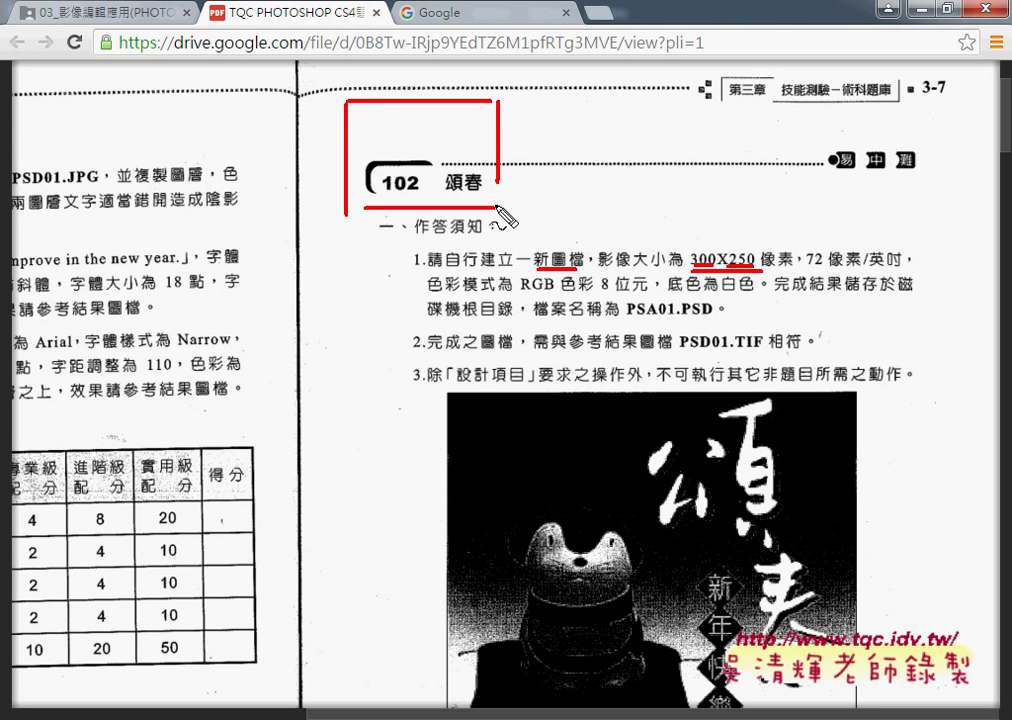
left_click_drag(345, 101, 320, 122)
left_click_drag(346, 213, 314, 196)
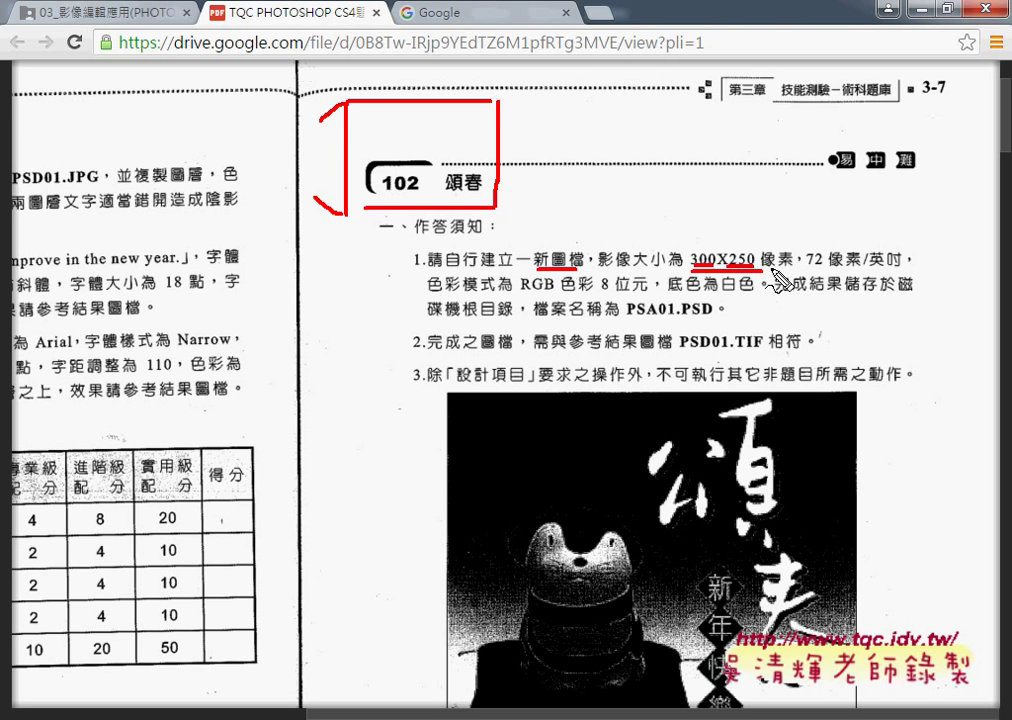
left_click_drag(764, 269, 792, 269)
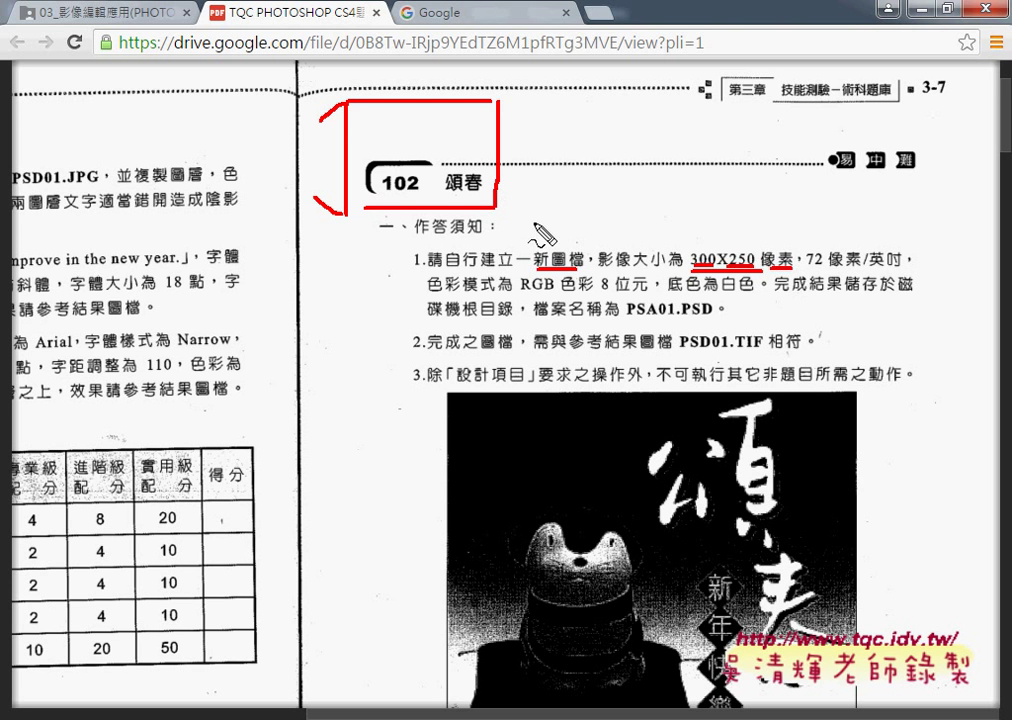
- Sketch an arrow to a red box marked 3 and 5 beside the heading
left_click_drag(525, 170, 622, 160)
mouse_move(677, 100)
left_mouse_down()
mouse_move(677, 222)
mouse_move(838, 110)
mouse_move(862, 112)
mouse_move(866, 238)
left_mouse_up()
left_click_drag(677, 221, 866, 238)
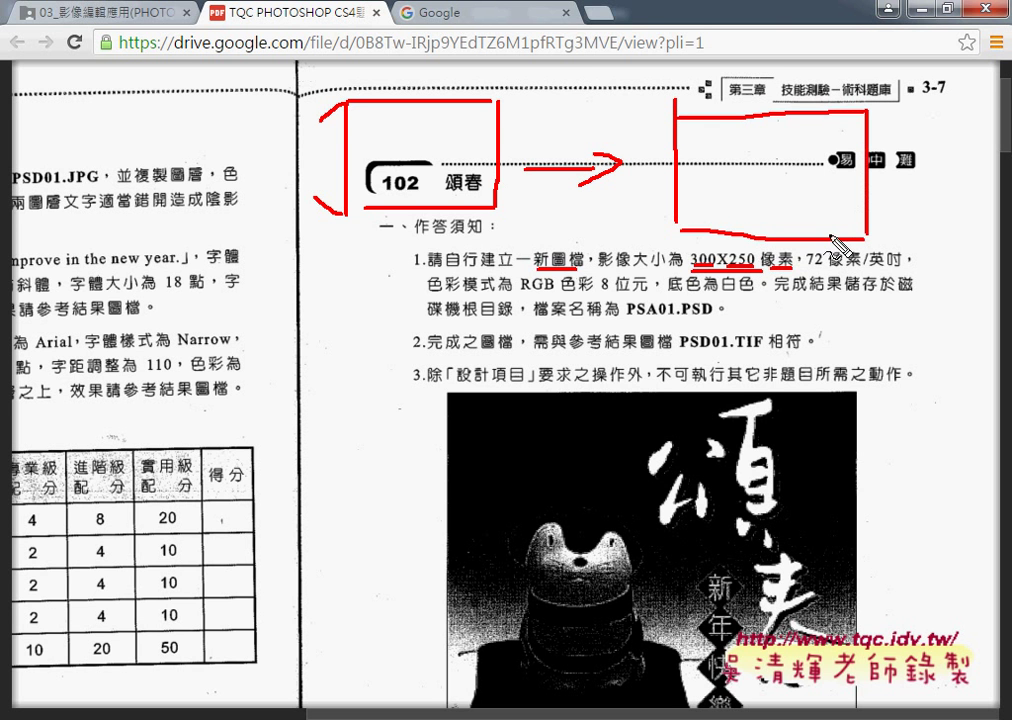
left_click_drag(690, 113, 657, 116)
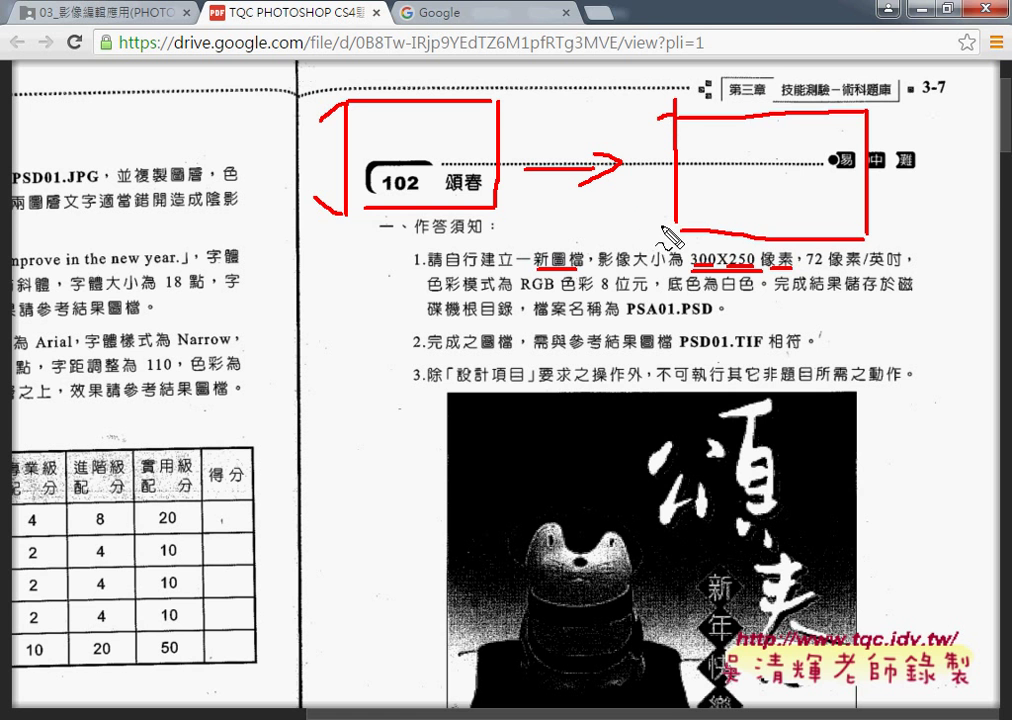
left_click_drag(649, 211, 665, 228)
left_click_drag(647, 150, 649, 178)
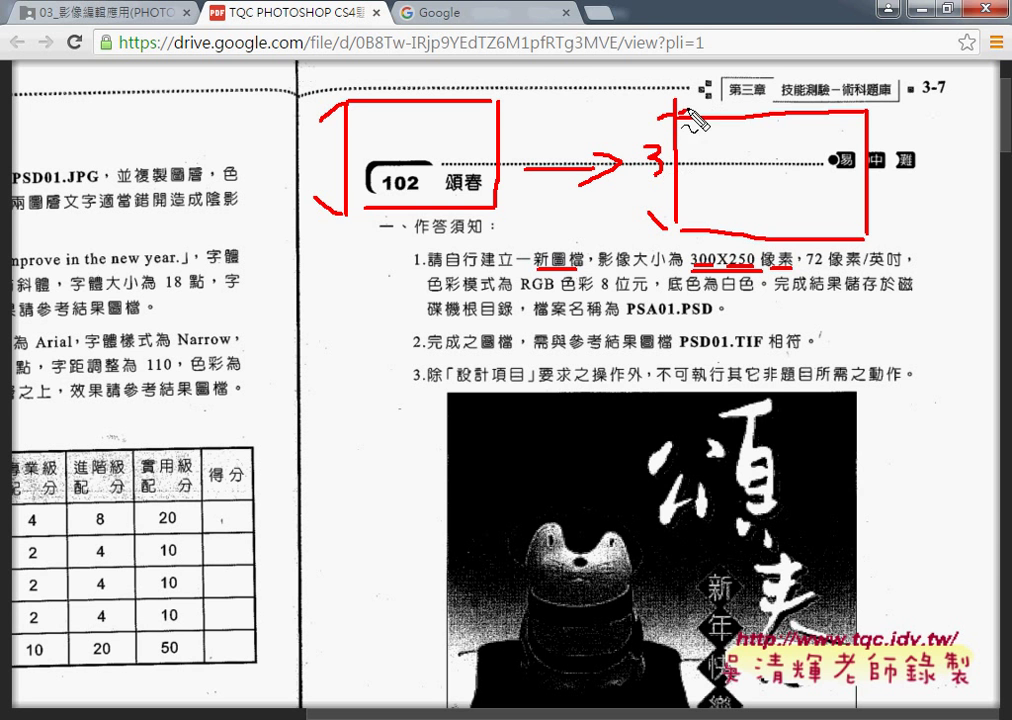
left_click_drag(680, 100, 678, 113)
left_click_drag(765, 50, 805, 88)
left_click_drag(866, 88, 872, 97)
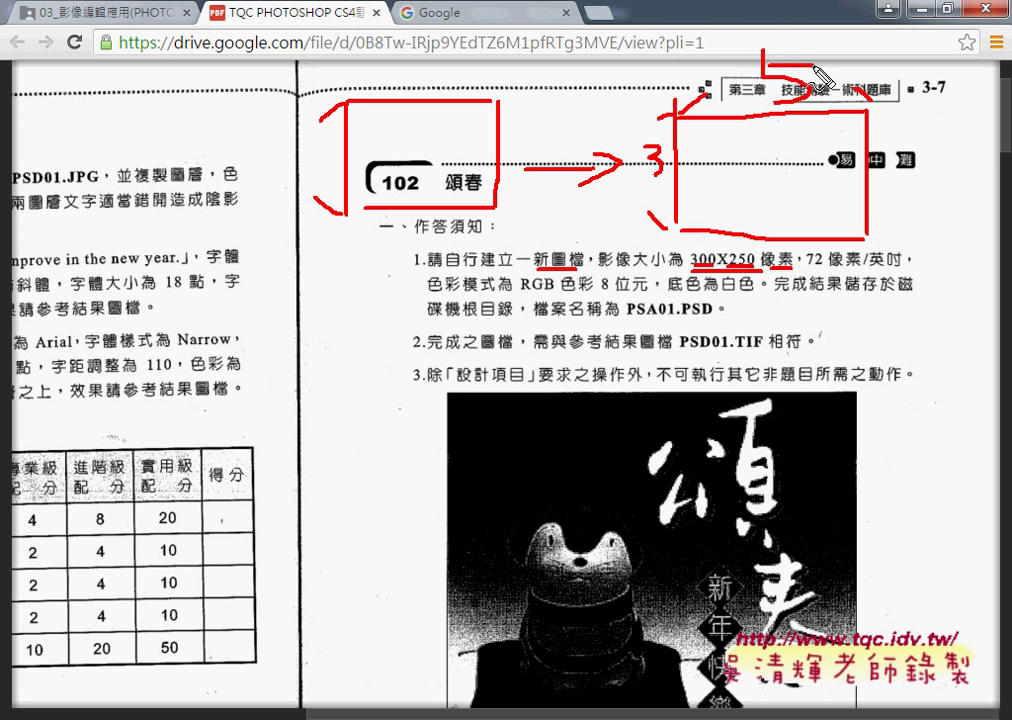
left_click_drag(649, 184, 663, 185)
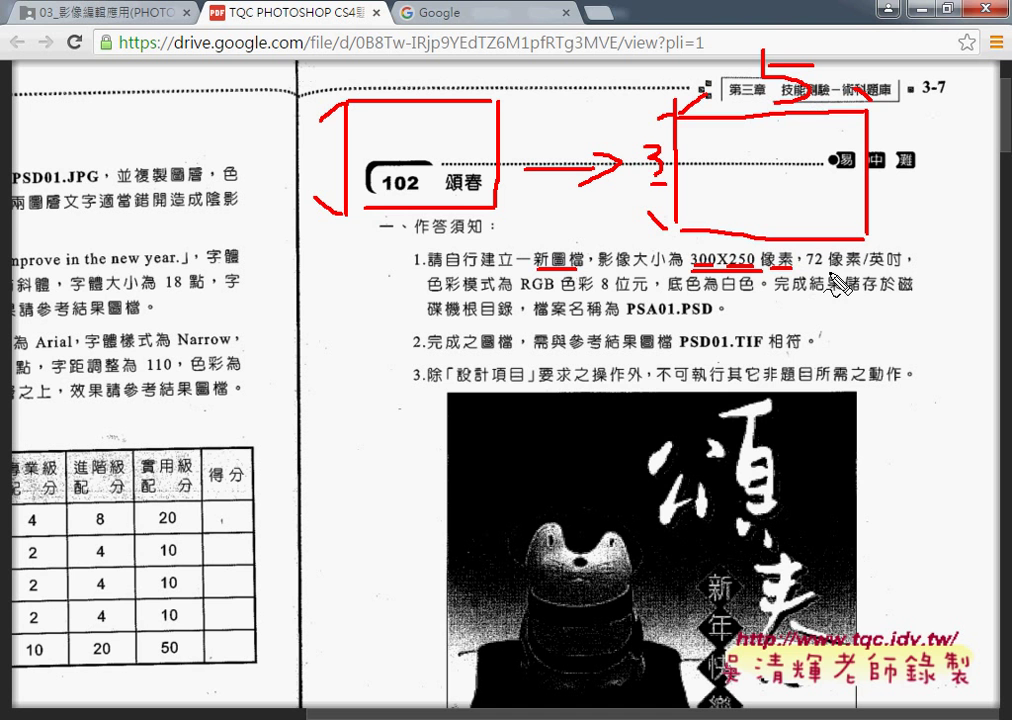
- Underline 72 像素/英吋 and write the 150 and ×150 size calculations
left_click_drag(797, 270, 897, 270)
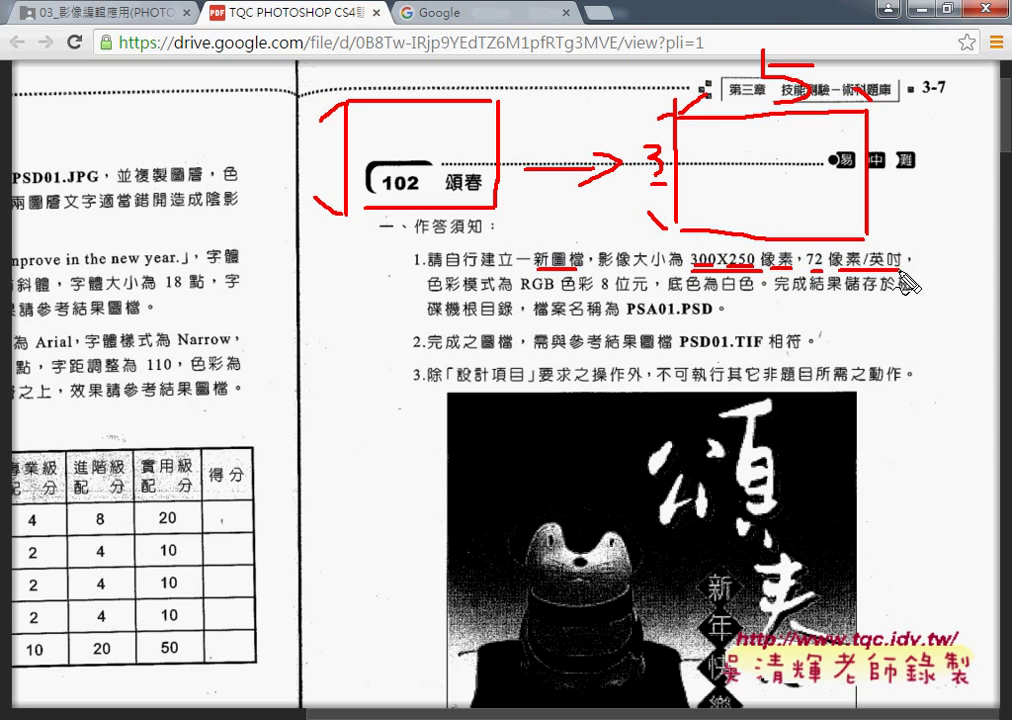
mouse_move(788, 303)
left_mouse_down()
mouse_move(783, 321)
mouse_move(800, 325)
mouse_move(812, 306)
mouse_move(821, 310)
left_mouse_up()
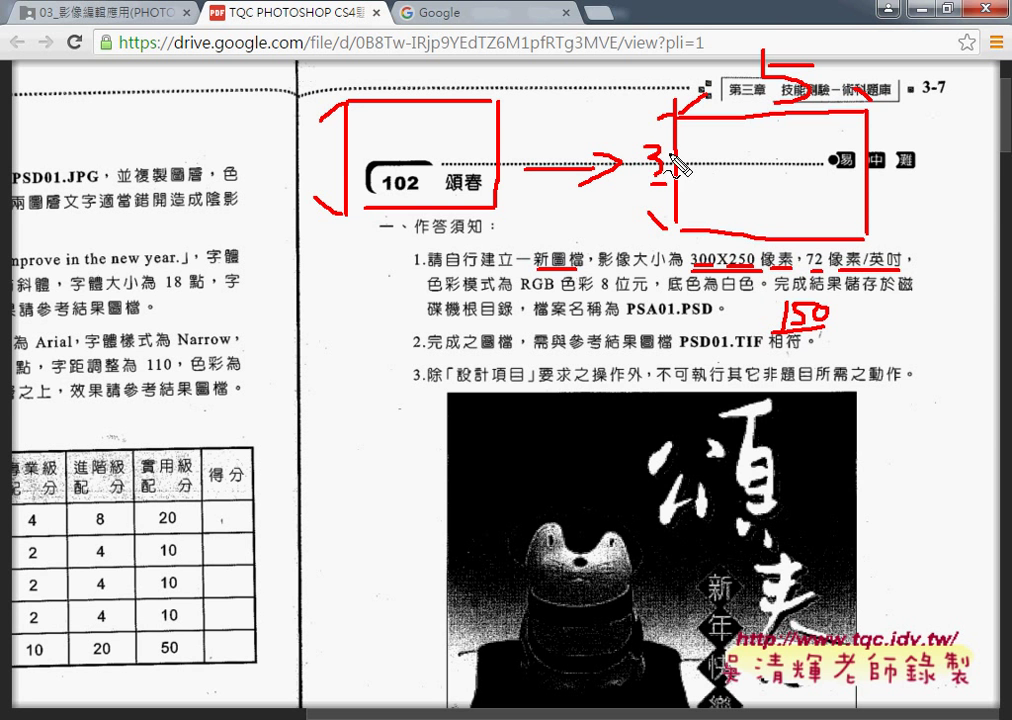
mouse_move(664, 162)
left_mouse_down()
mouse_move(678, 162)
mouse_move(678, 185)
left_mouse_up()
left_click_drag(658, 120, 676, 115)
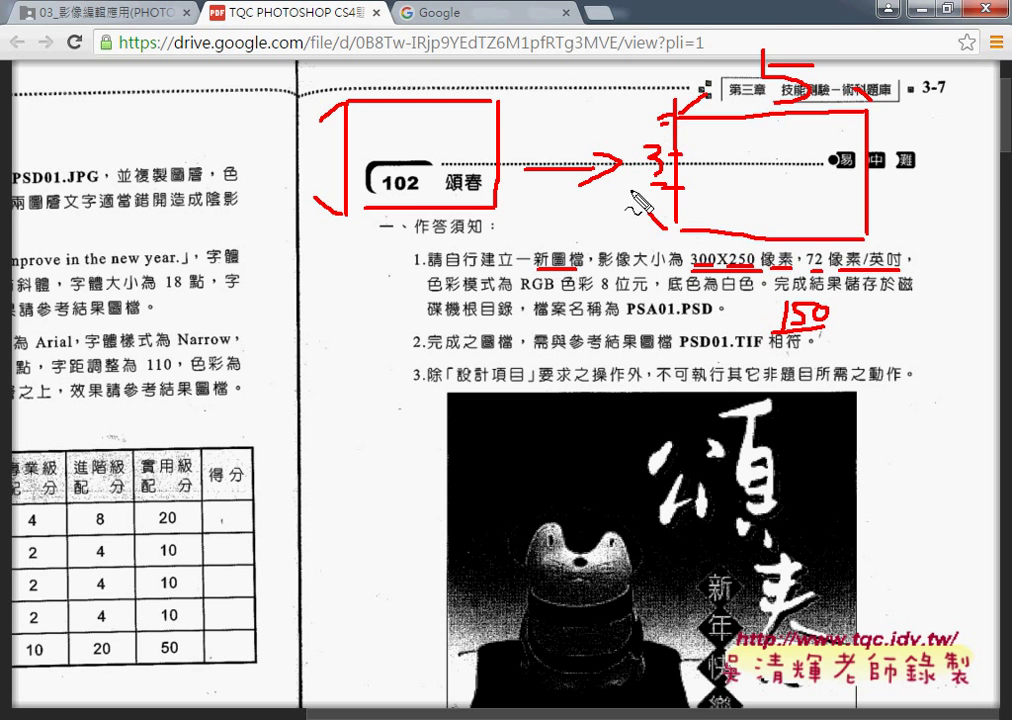
mouse_move(650, 208)
left_mouse_down()
mouse_move(662, 226)
mouse_move(610, 226)
mouse_move(612, 242)
mouse_move(665, 240)
left_mouse_up()
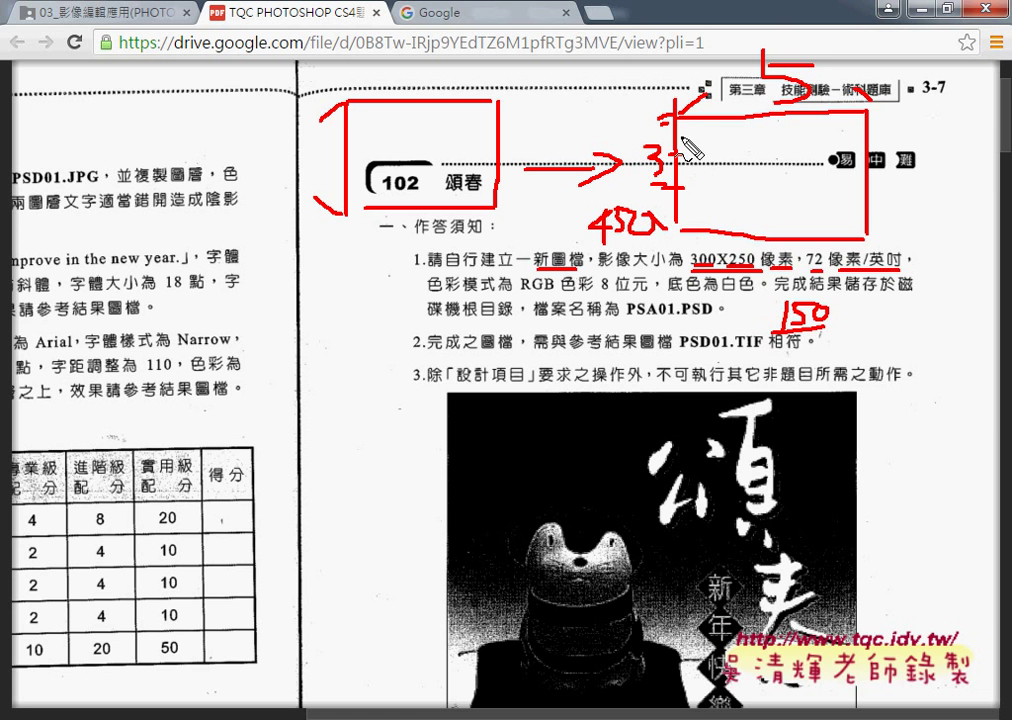
mouse_move(806, 72)
left_mouse_down()
mouse_move(832, 100)
mouse_move(808, 100)
left_mouse_up()
left_click_drag(846, 58, 840, 84)
mouse_move(852, 55)
left_mouse_down()
mouse_move(852, 98)
mouse_move(852, 82)
mouse_move(876, 60)
mouse_move(944, 128)
mouse_move(958, 91)
mouse_move(966, 104)
left_mouse_up()
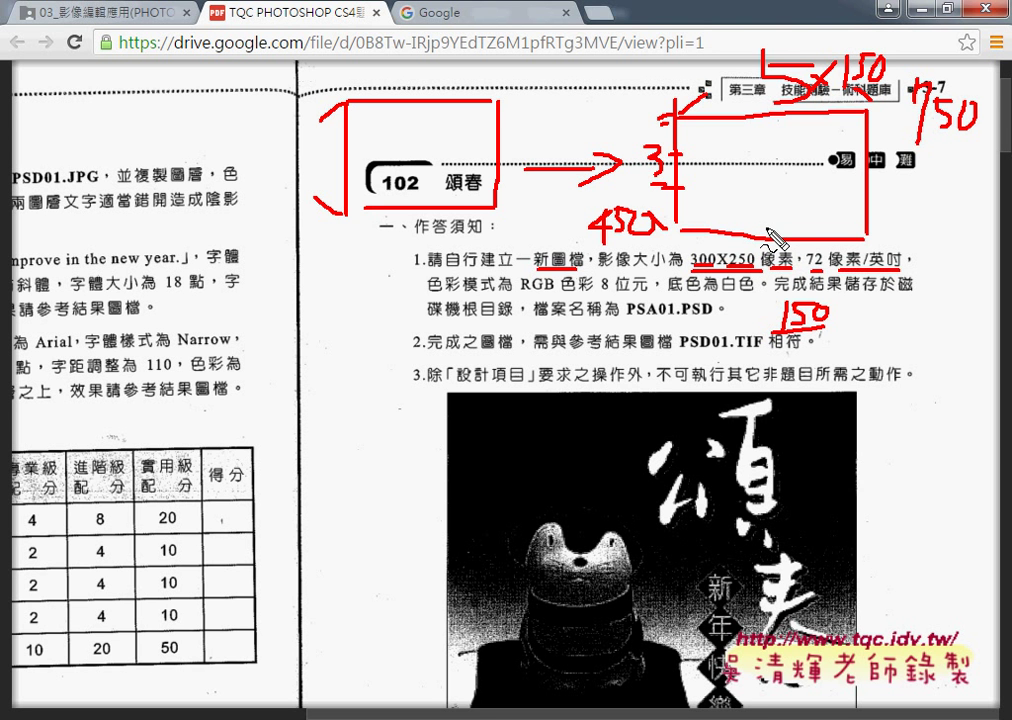
- Underline the handwritten 150, then clear all the red markup from the page
left_click_drag(784, 341, 834, 344)
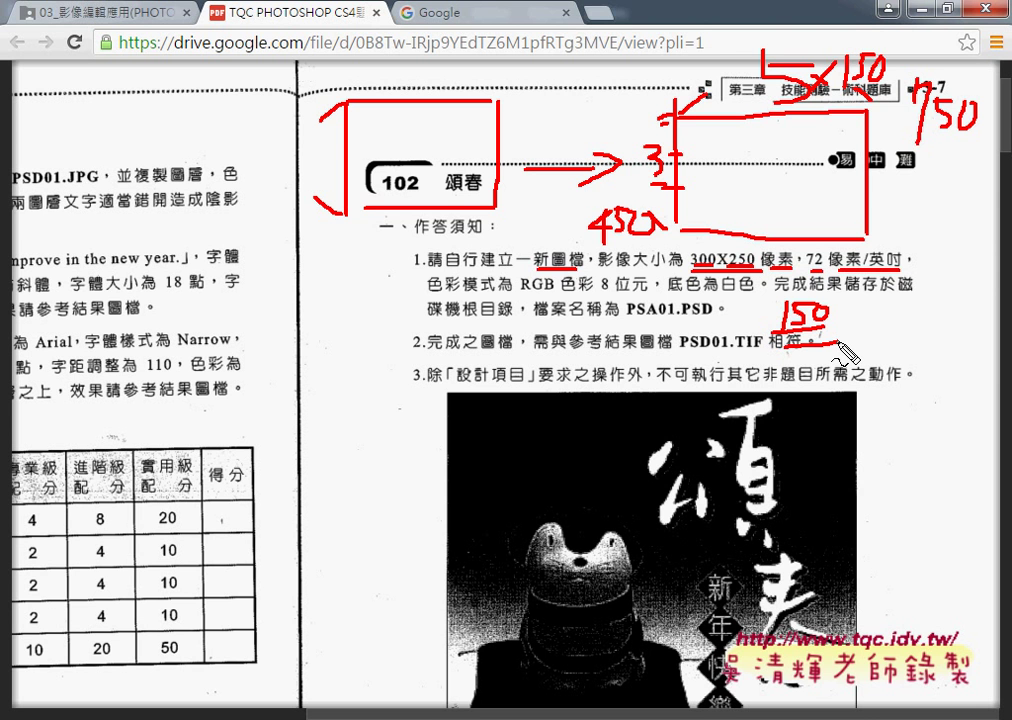
key("Escape")
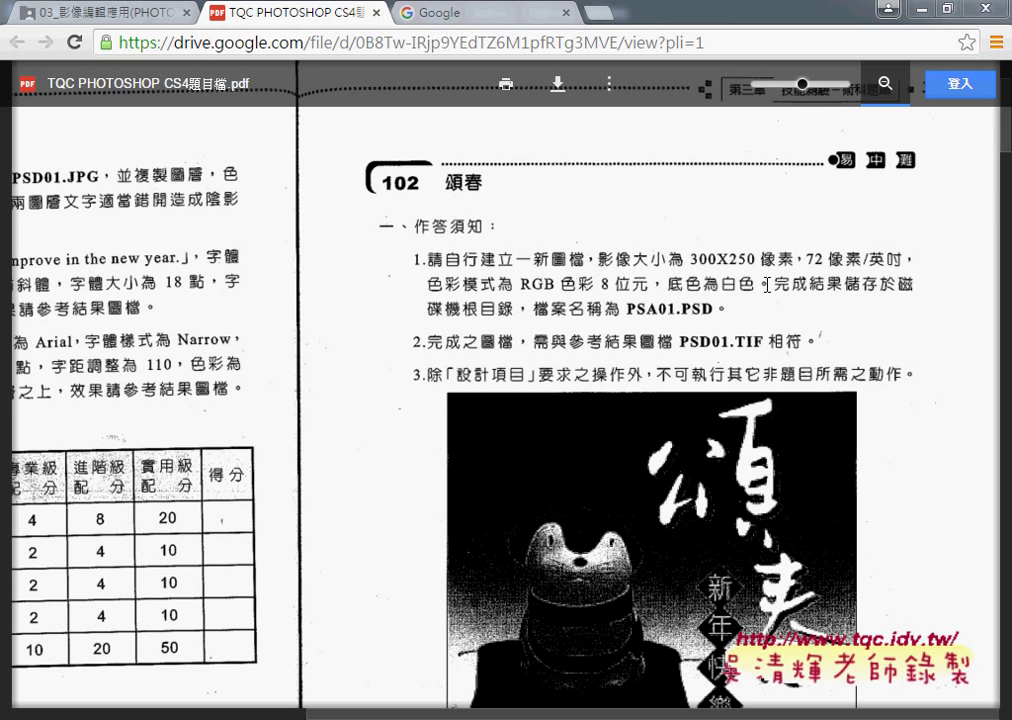
- Bring Photoshop forward and start a new document, typing 10 and switching units to Pixels
left_click(929, 10)
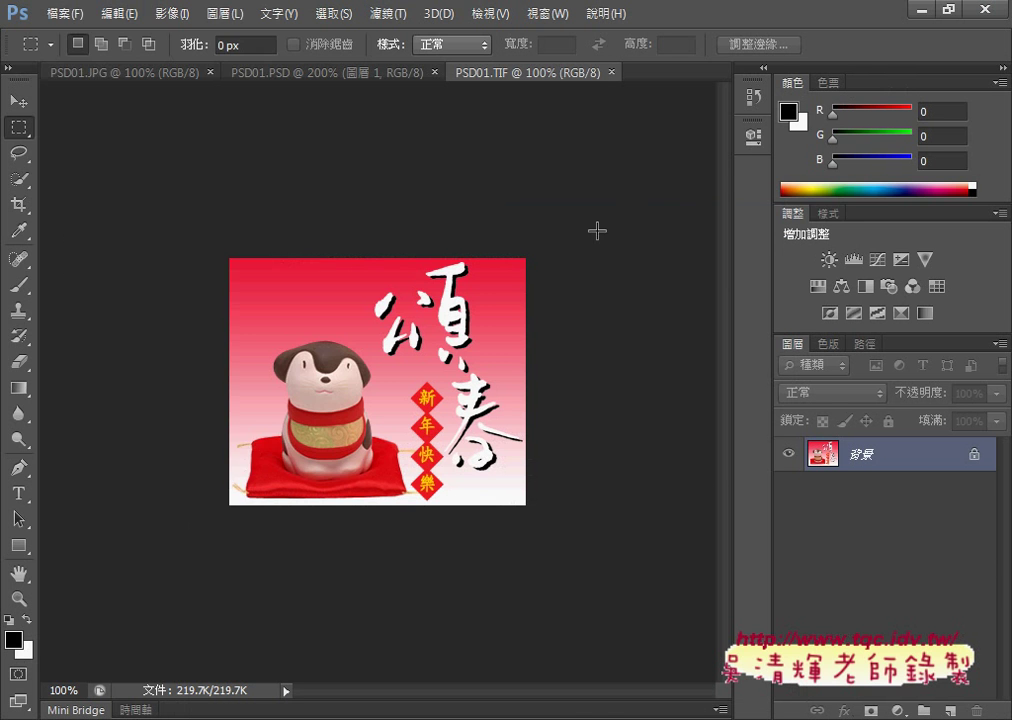
left_click(70, 16)
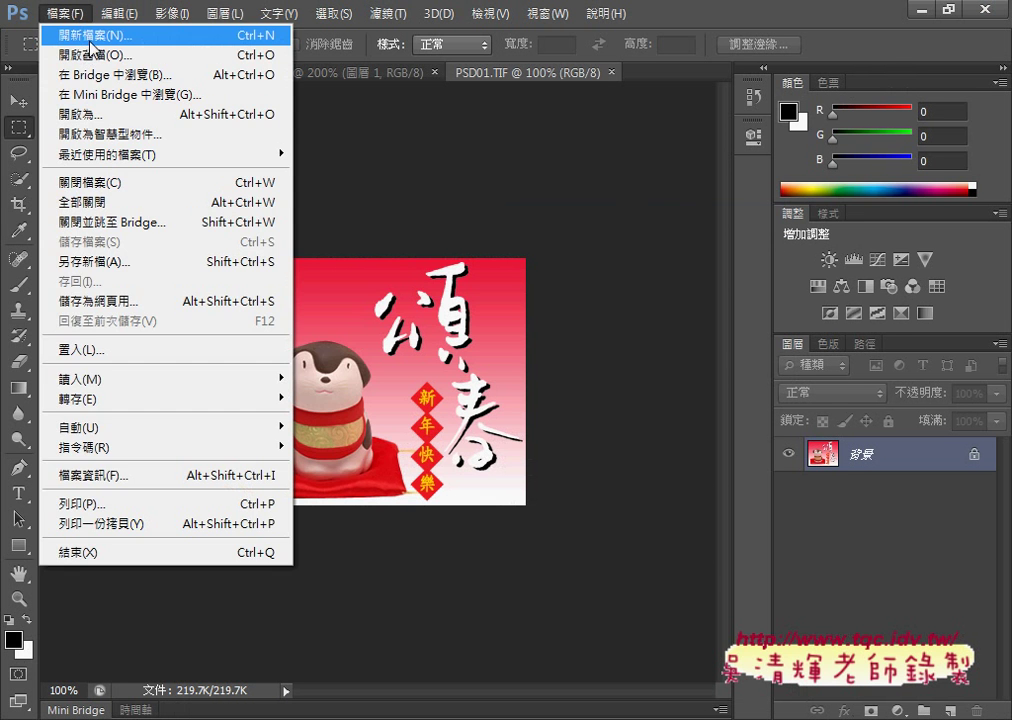
left_click(74, 34)
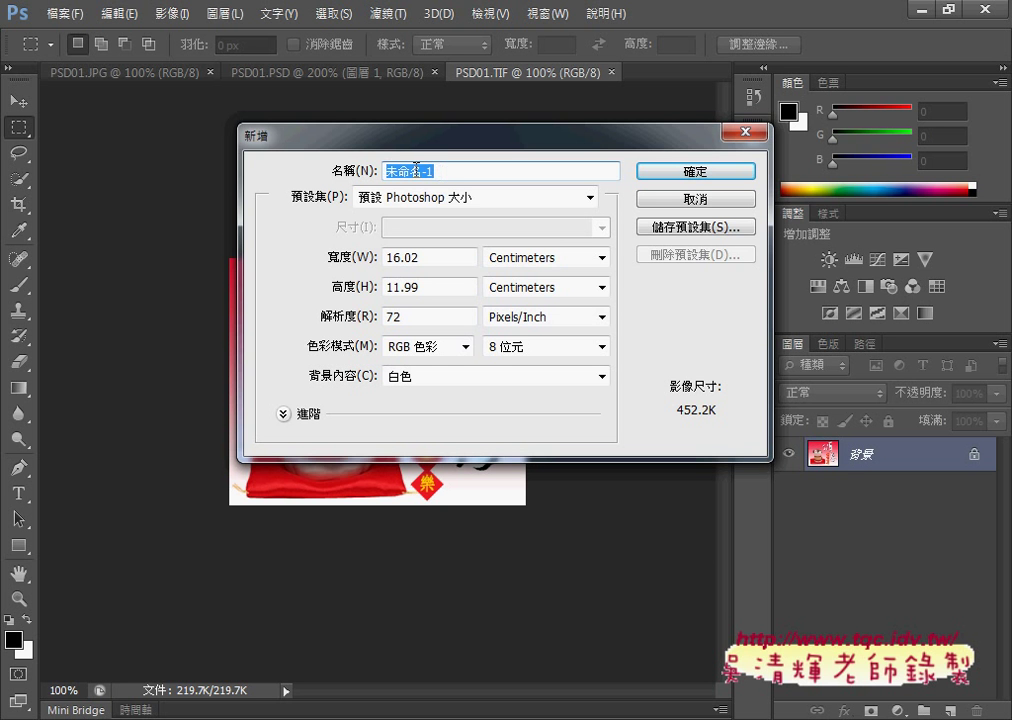
type("102")
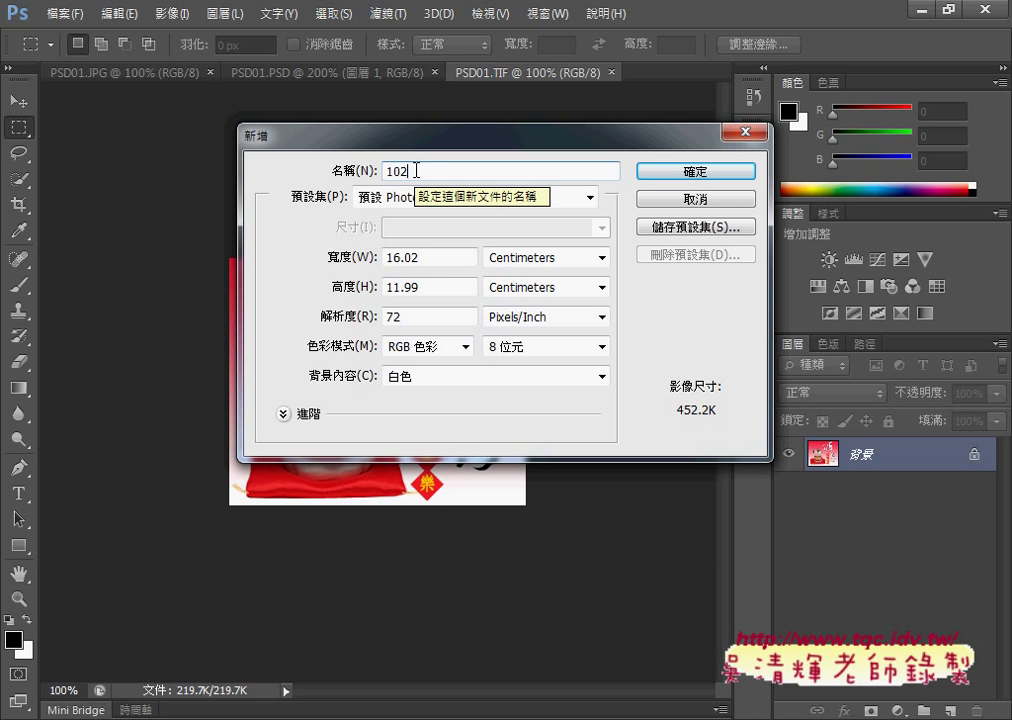
left_click(548, 262)
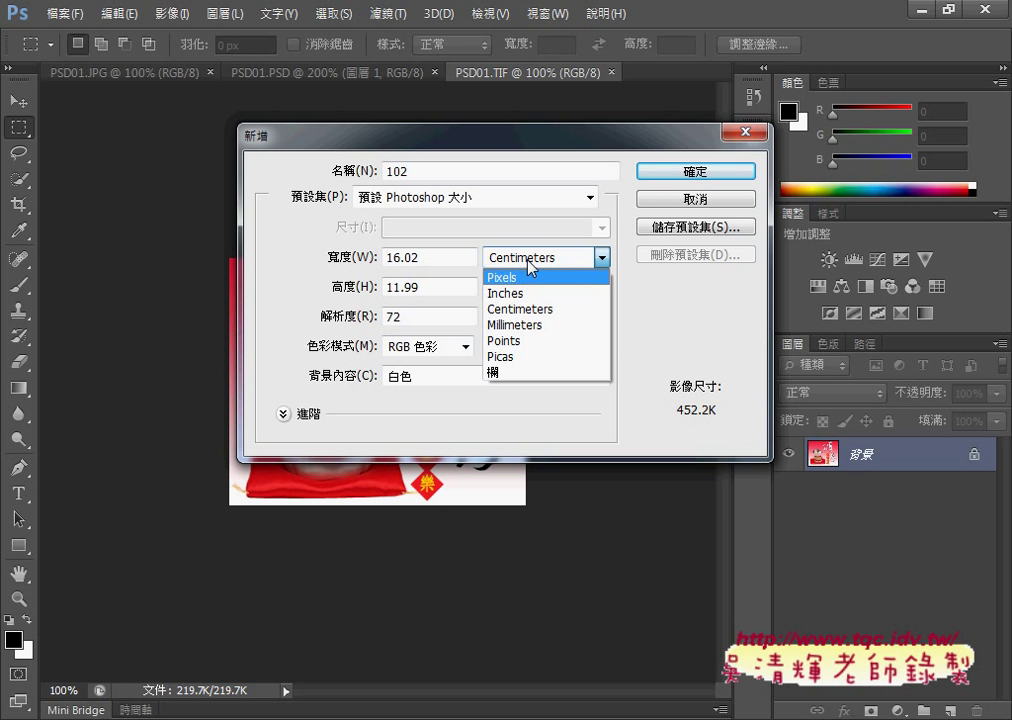
left_click(528, 276)
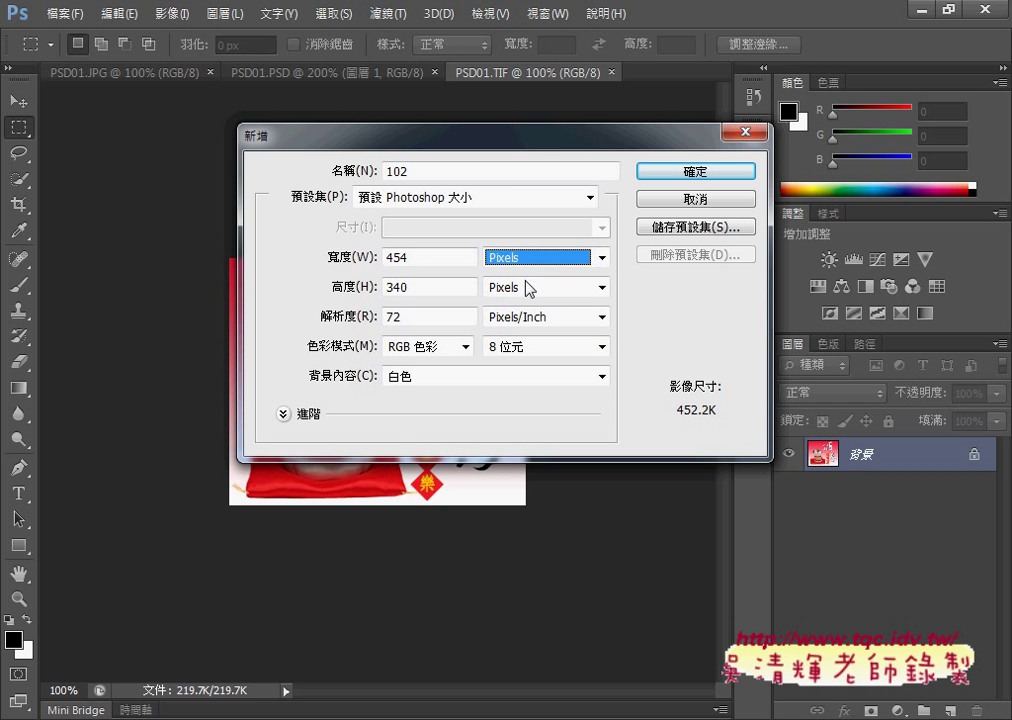
- Make the new document 300 × 150 pixels at 72 ppi and create it
double_click(413, 258)
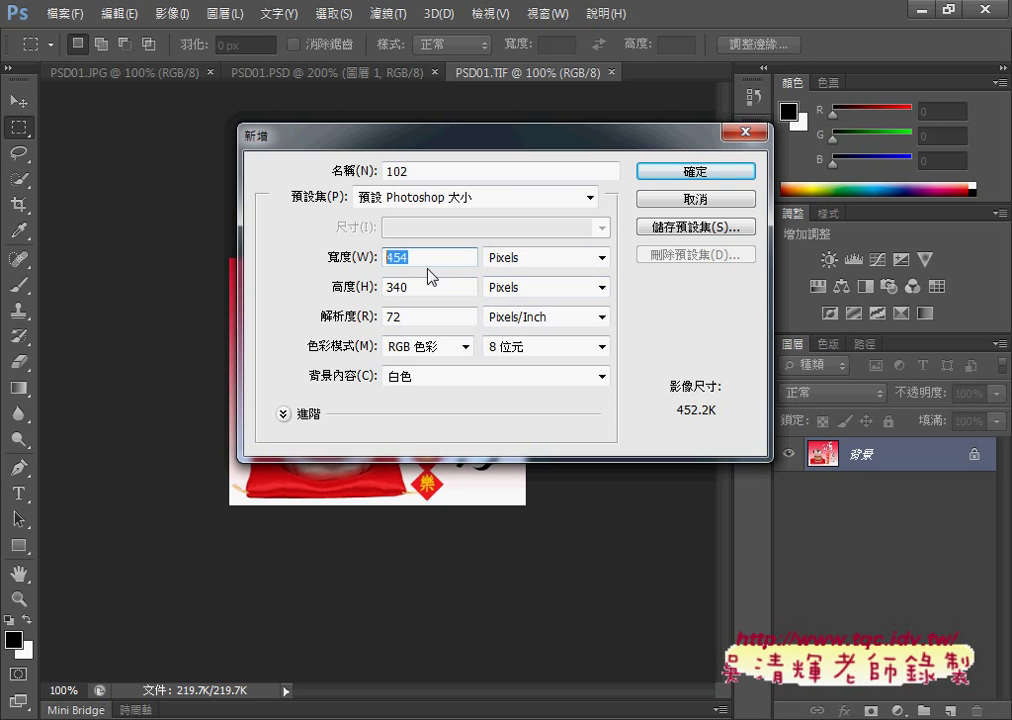
left_click(461, 557)
type("300")
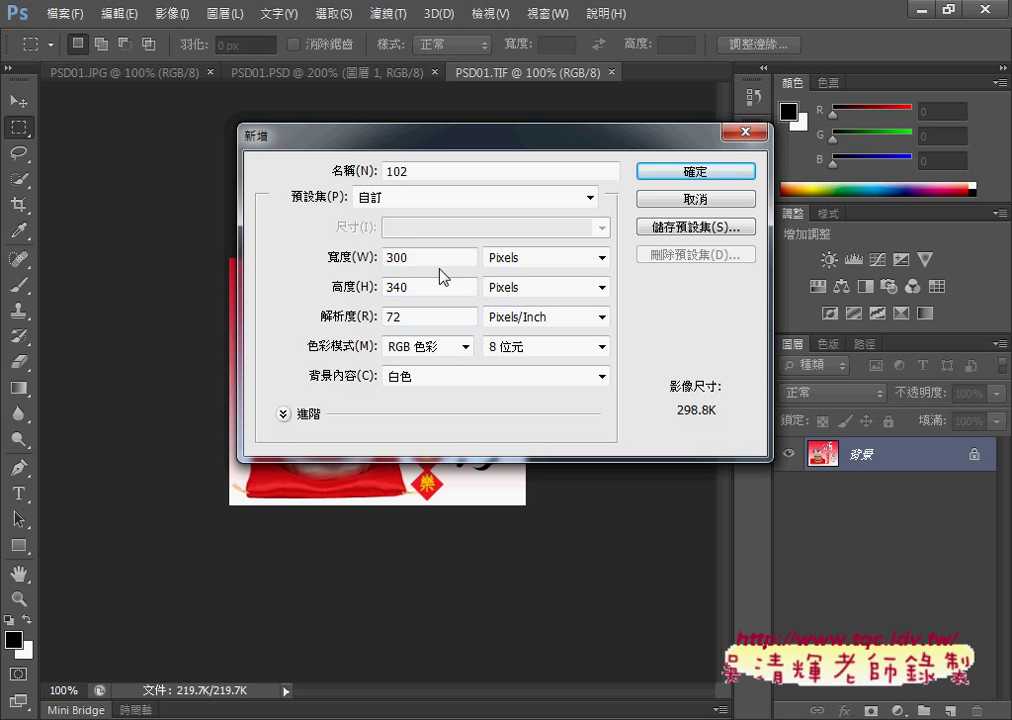
left_click_drag(423, 287, 385, 286)
type("15")
type("0")
mouse_move(518, 267)
left_mouse_down()
mouse_move(488, 270)
mouse_move(506, 241)
mouse_move(495, 303)
left_mouse_up()
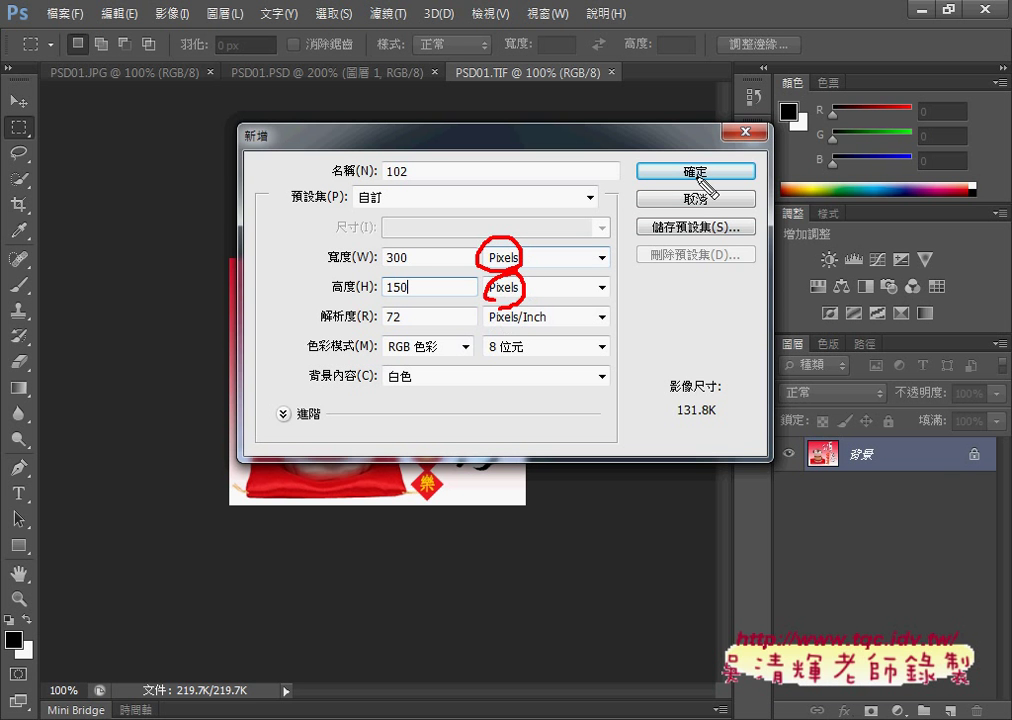
left_click(432, 318)
left_click(697, 169)
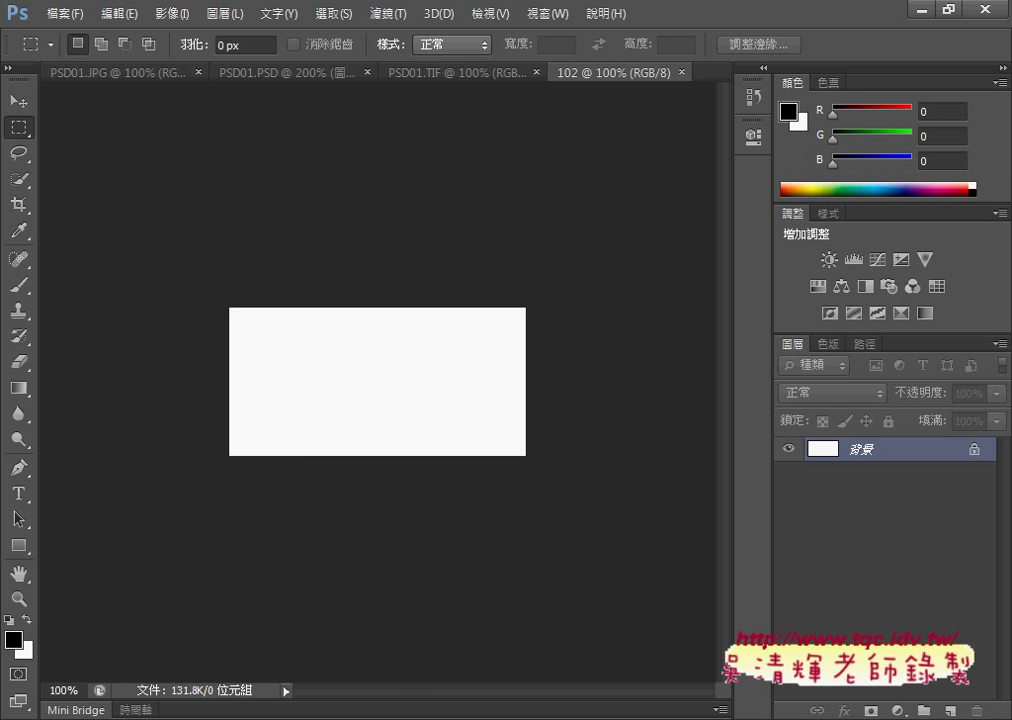
- Check the exam PDF, then return to the new canvas zoomed to 200%
left_click(270, 600)
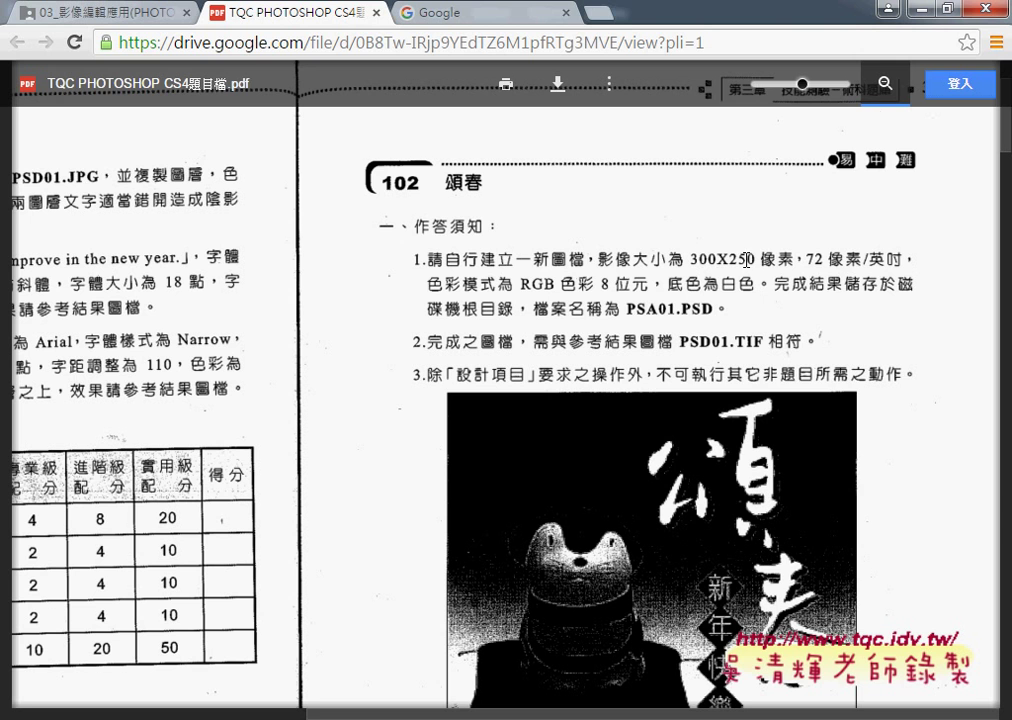
left_click(887, 9)
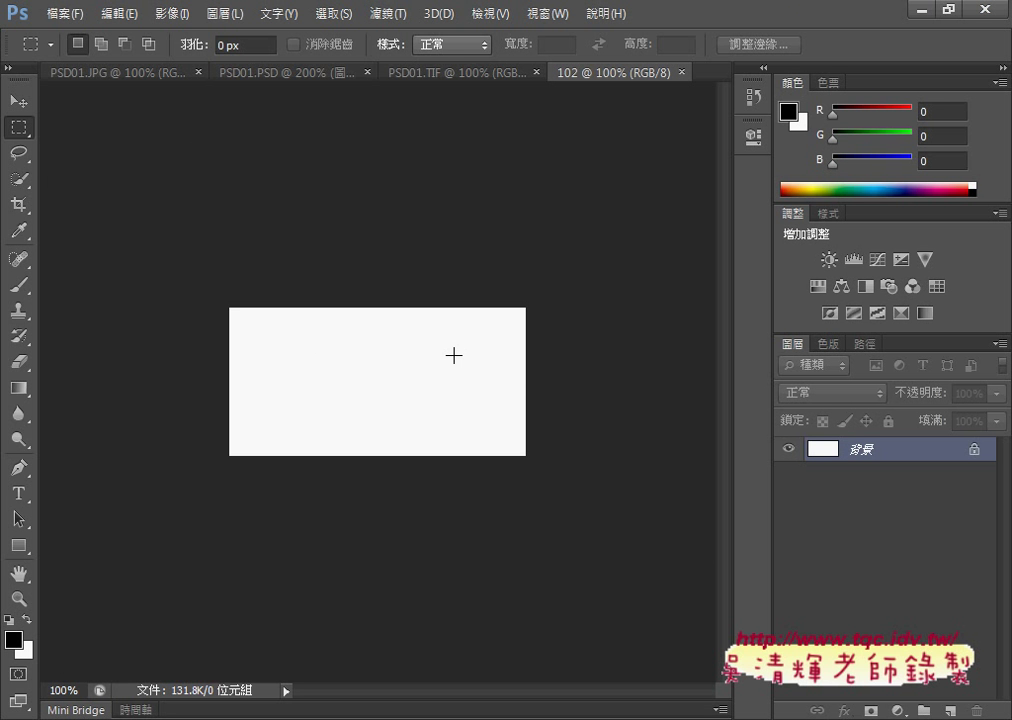
key("ctrl+plus")
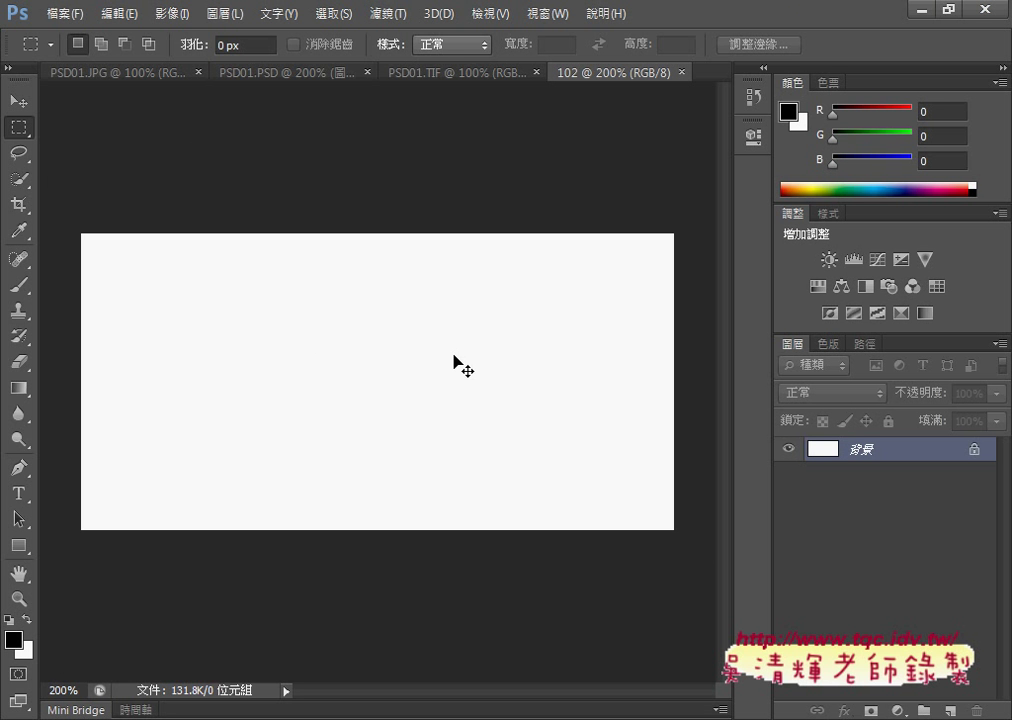
key("ctrl+minus")
key("ctrl+plus")
- Compare the PSD01.TIF reference and the PDF, ending on the blank 102 canvas
left_click(457, 74)
left_click(584, 74)
left_click(473, 74)
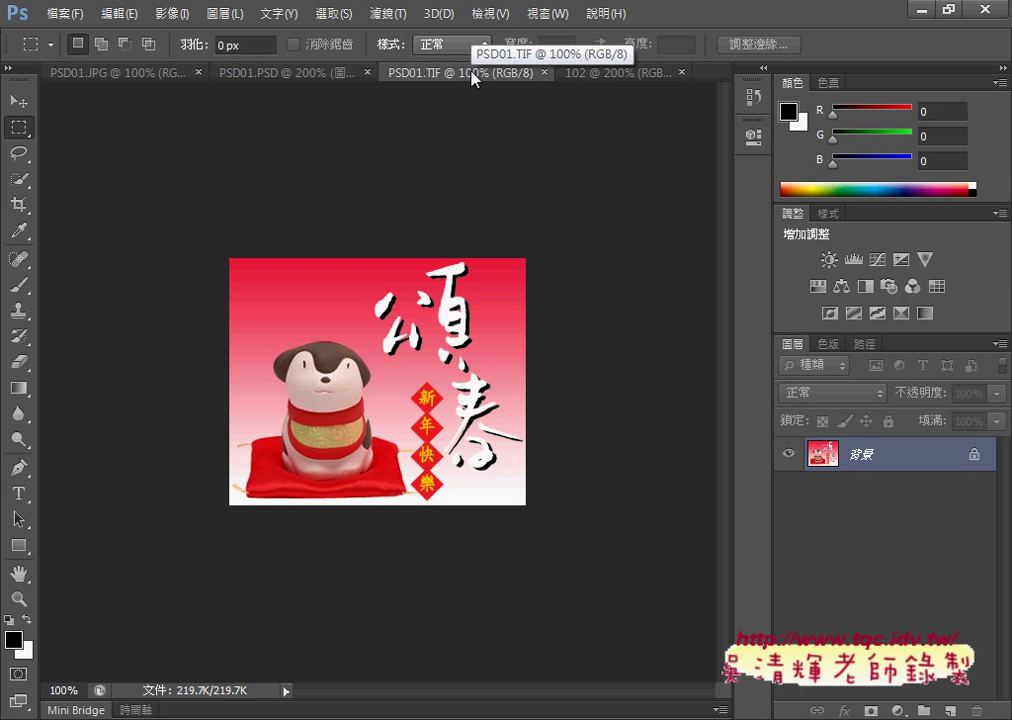
key("alt+Tab")
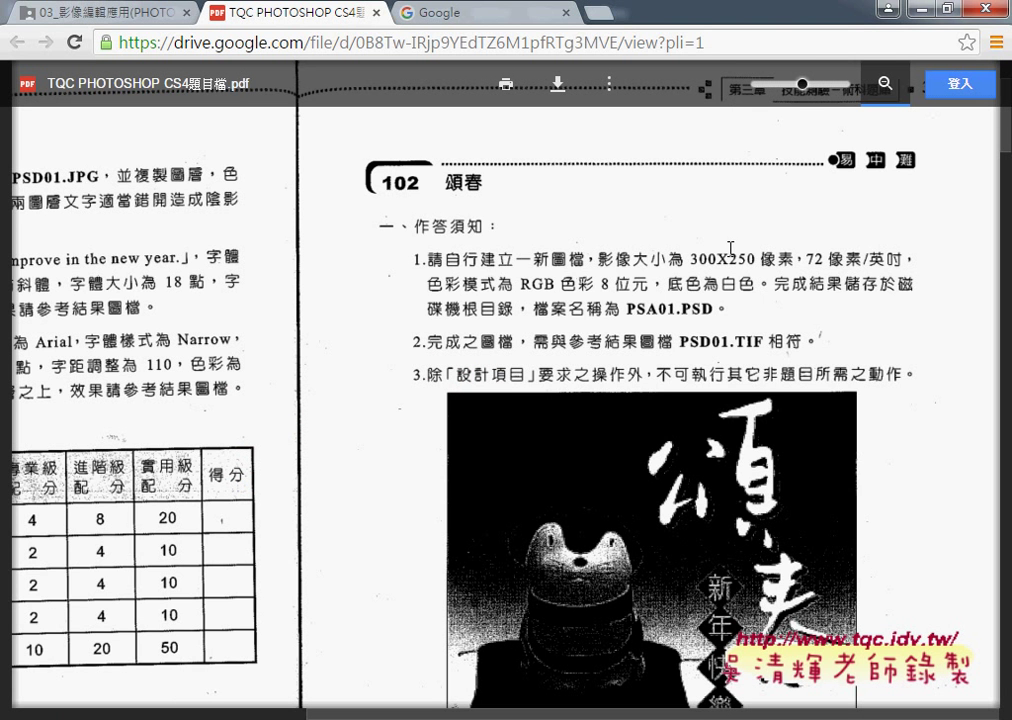
key("alt+Tab")
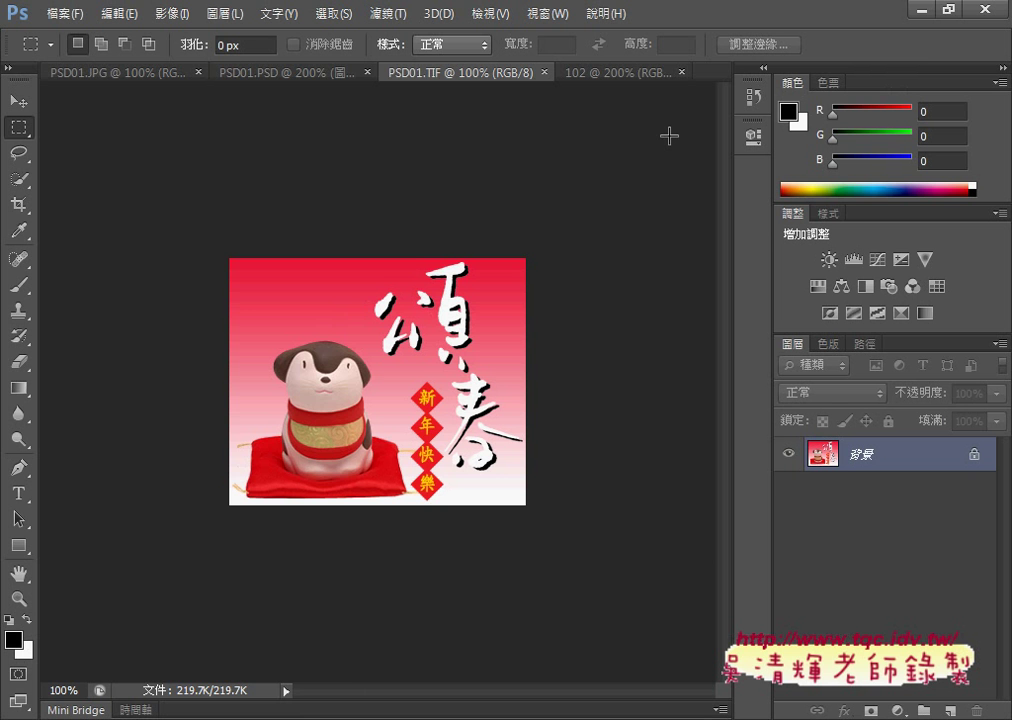
left_click(625, 72)
- Create a new 300 × 250 pixel document named 102
left_click(64, 14)
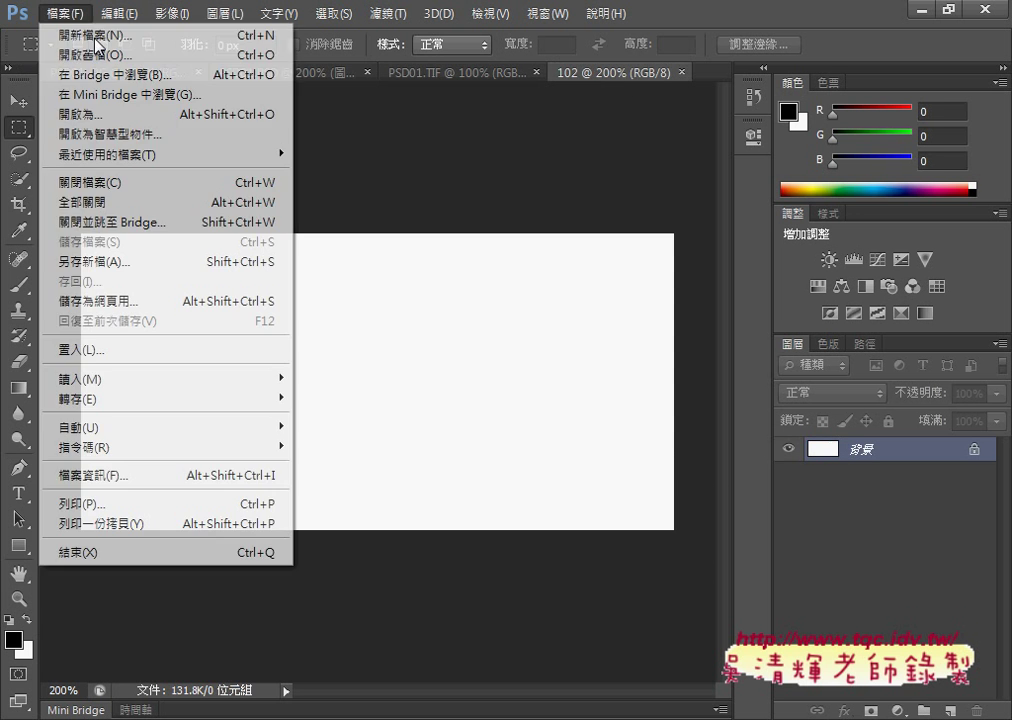
left_click(96, 38)
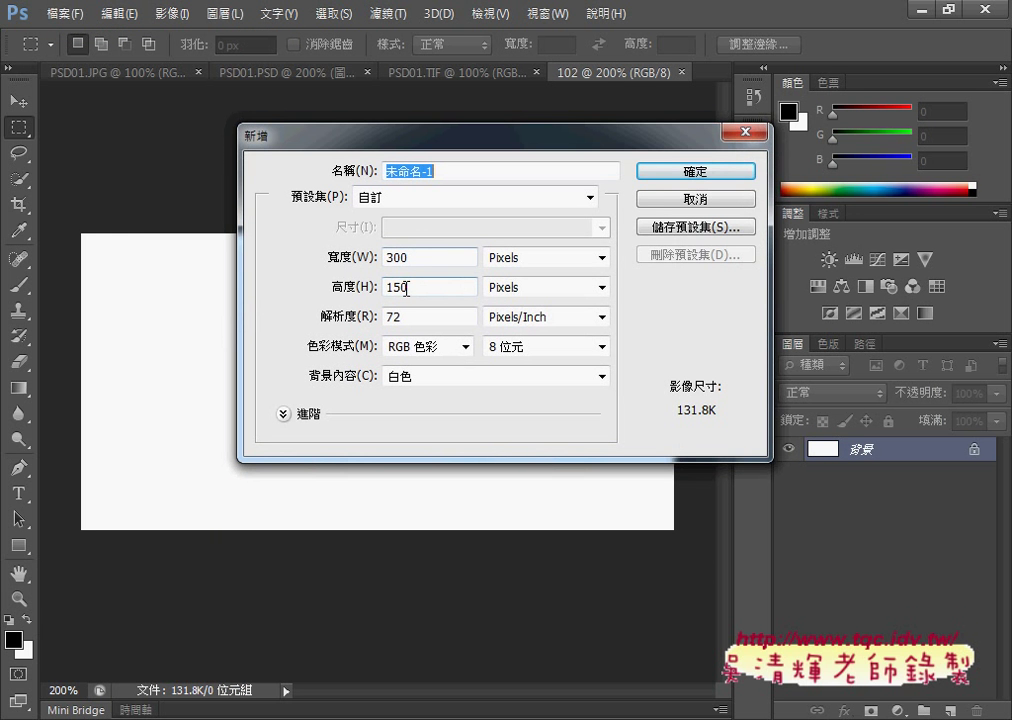
left_click_drag(406, 289, 385, 292)
type("2")
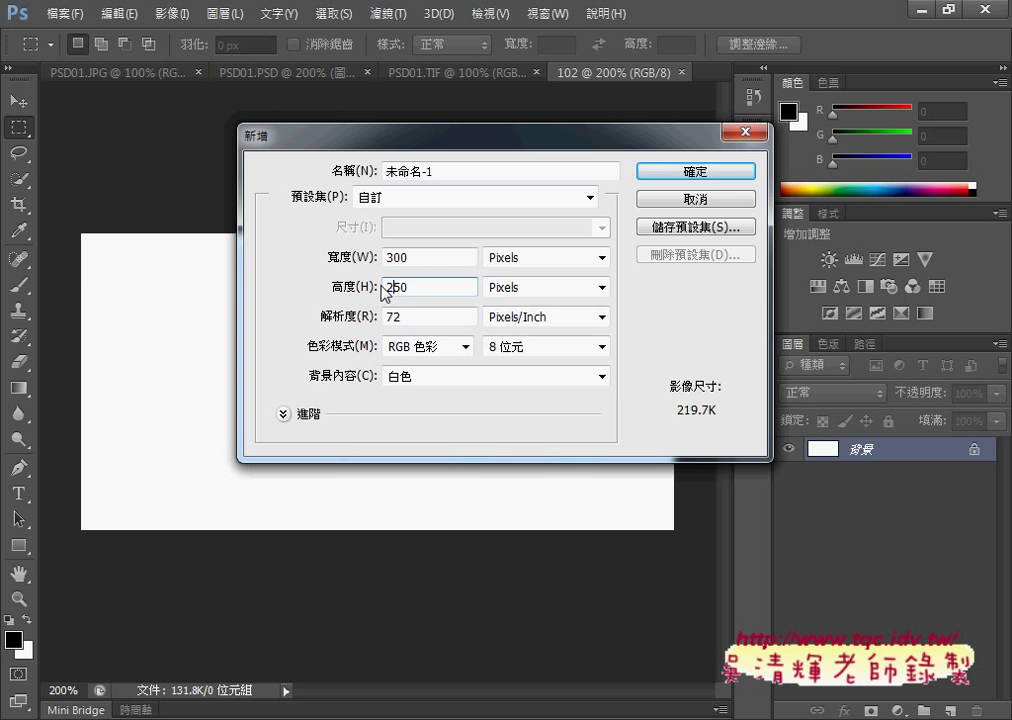
left_click_drag(468, 174, 370, 174)
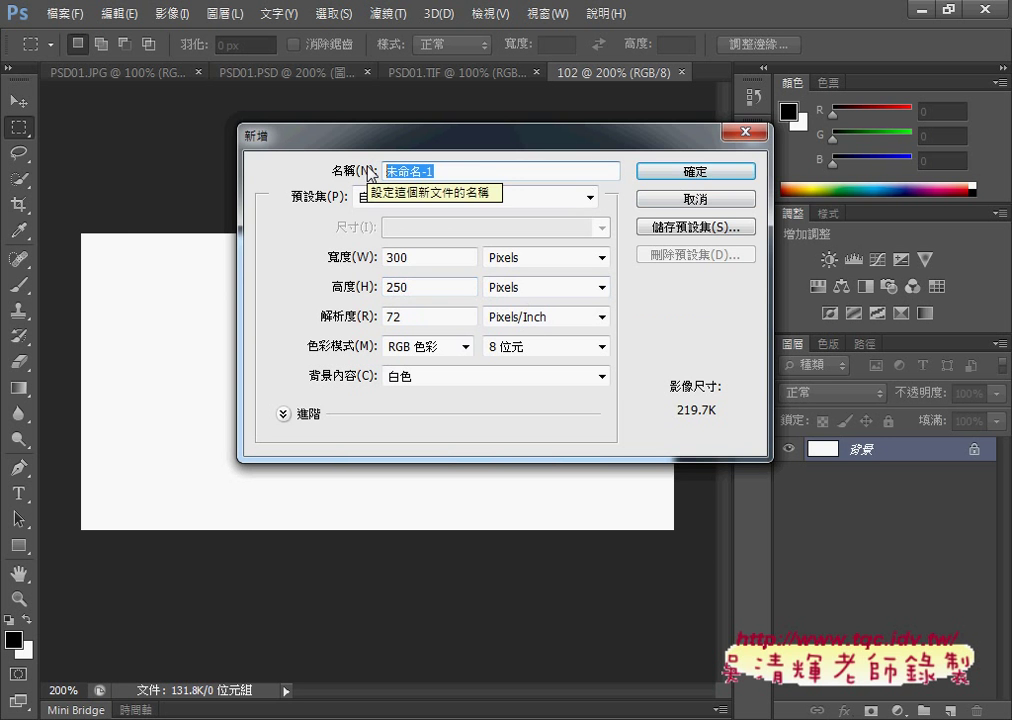
type("102")
key("Return")
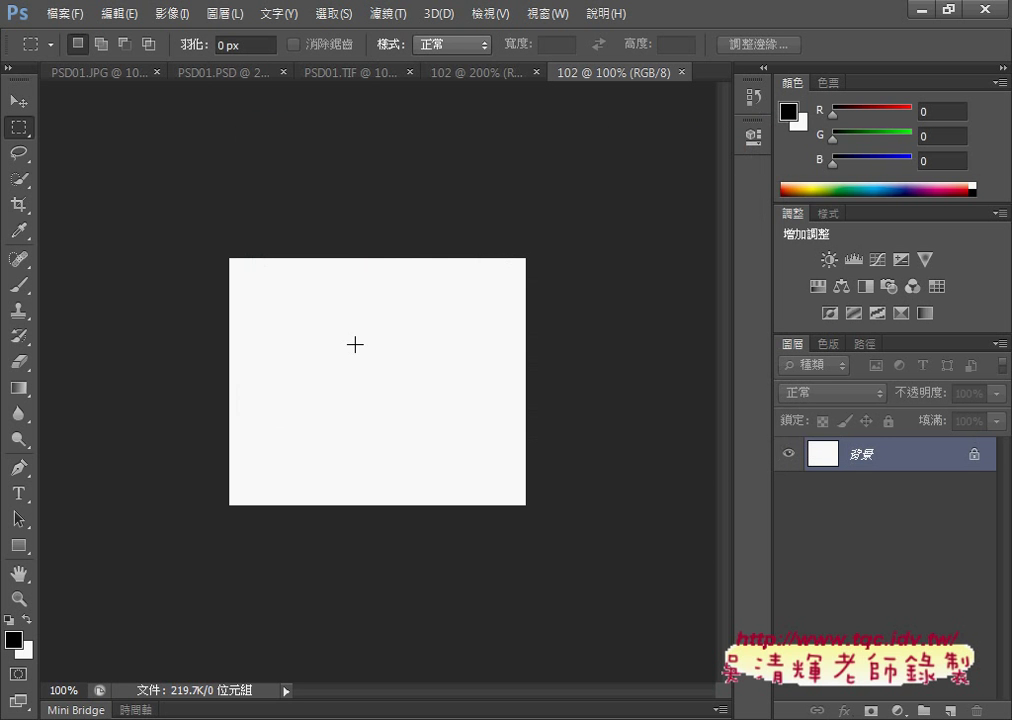
- View the new canvas at 200%, 100% and 66.67% zoom, and recheck the exercise PDF
key("ctrl+plus")
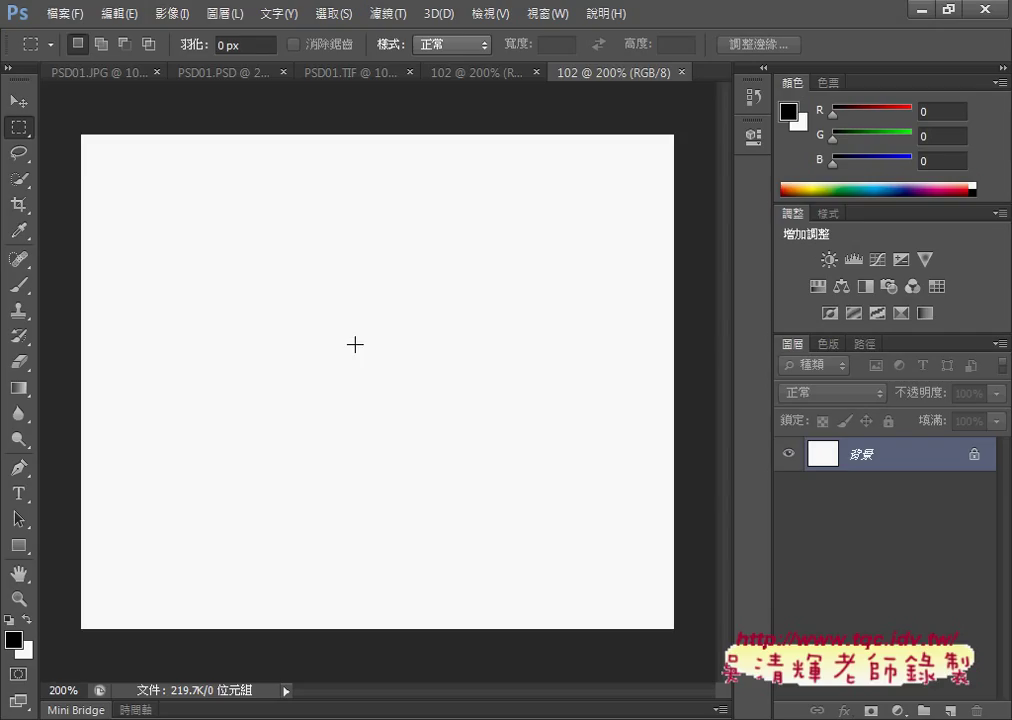
key("ctrl+minus")
key("ctrl+minus")
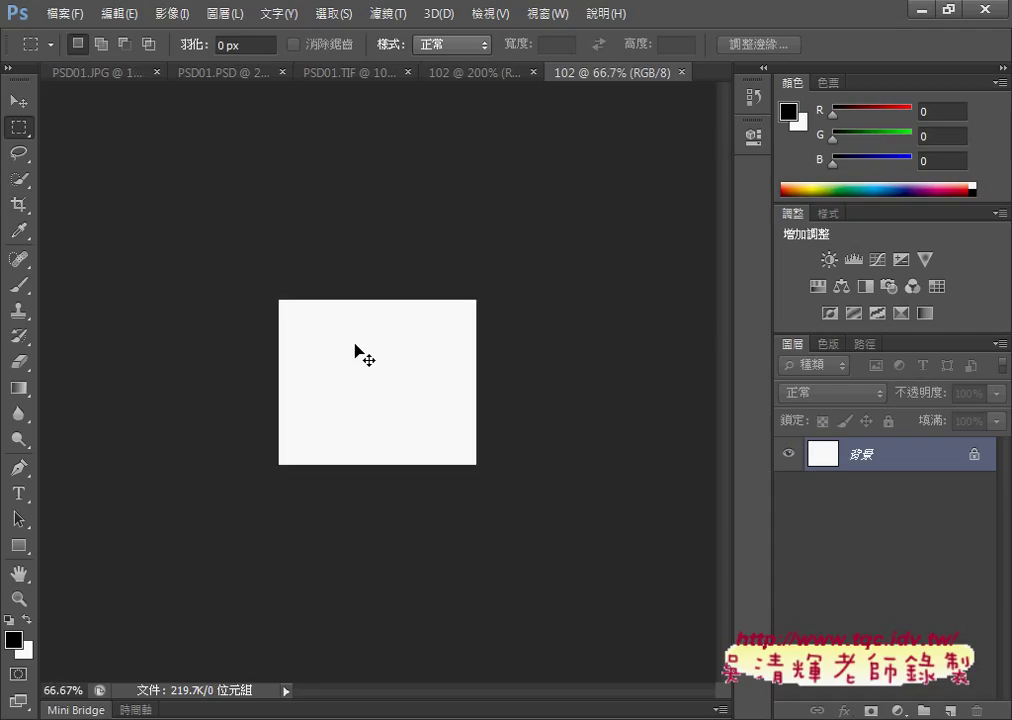
key("ctrl+plus")
key("ctrl+plus")
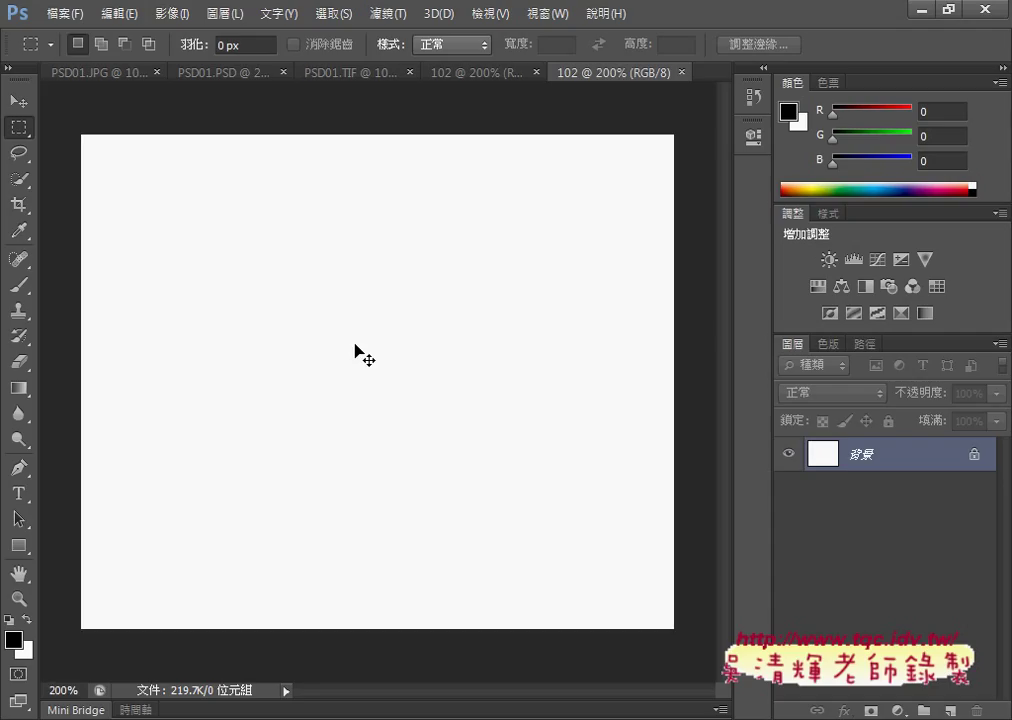
key("ctrl+minus")
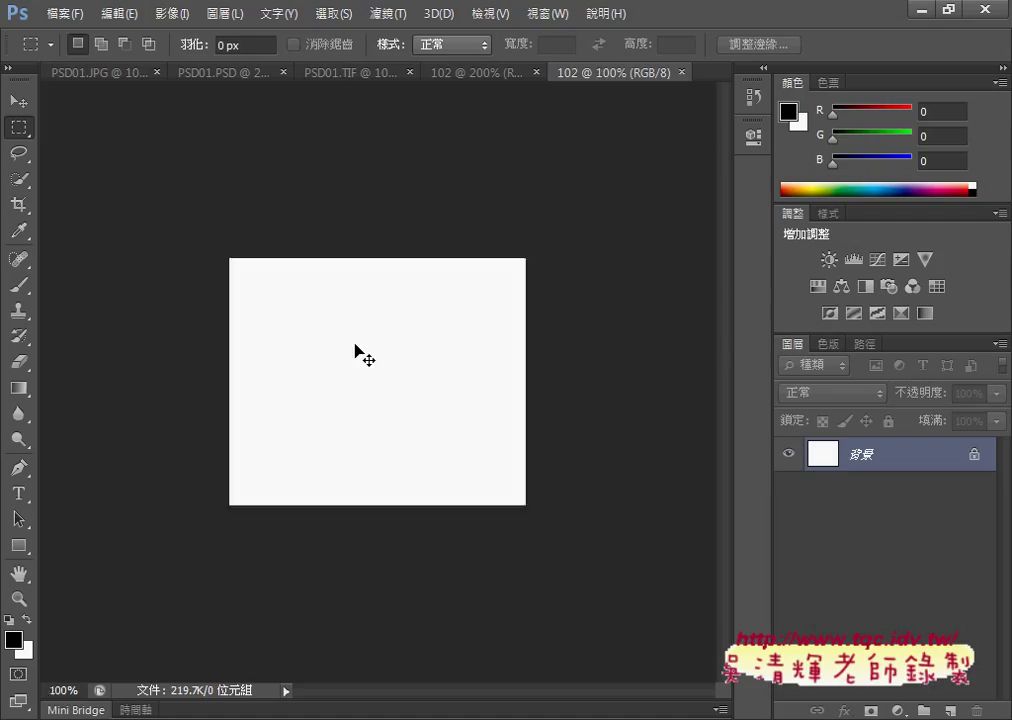
key("ctrl+minus")
key("ctrl+plus")
key("ctrl+plus")
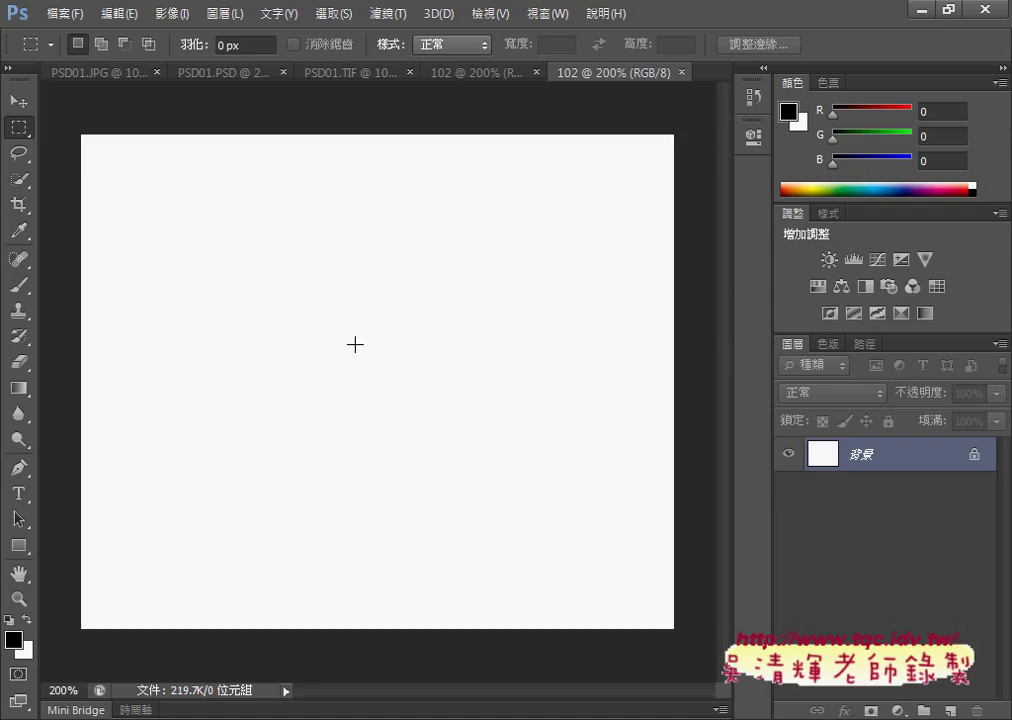
key("alt+Tab")
scroll(391, 588, "down", 3)
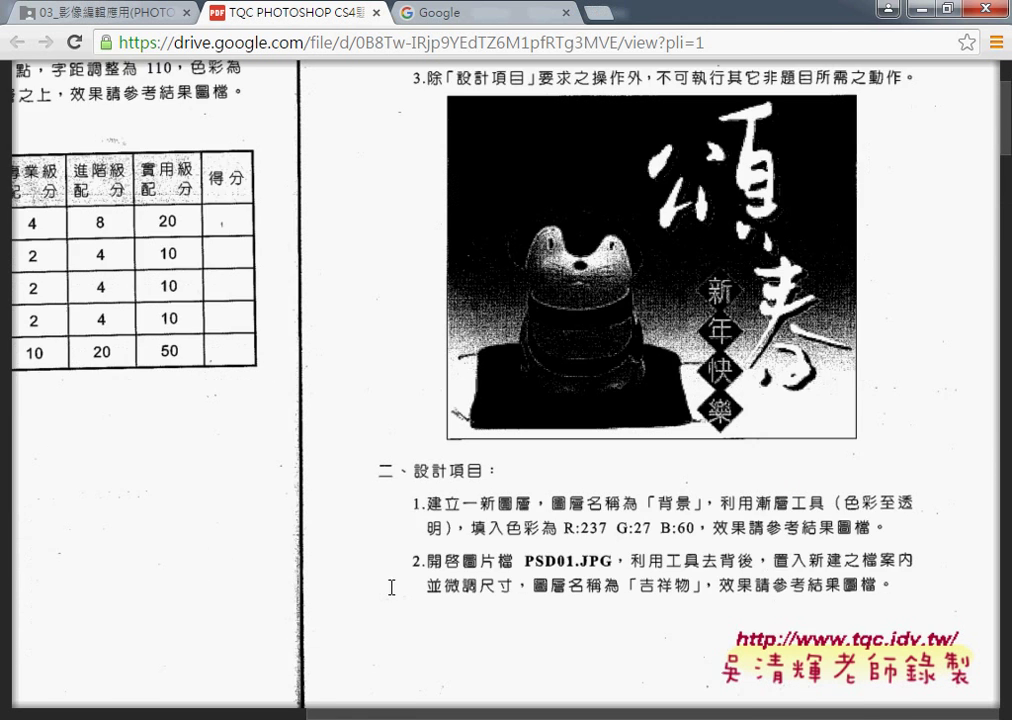
scroll(506, 460, "down", 3)
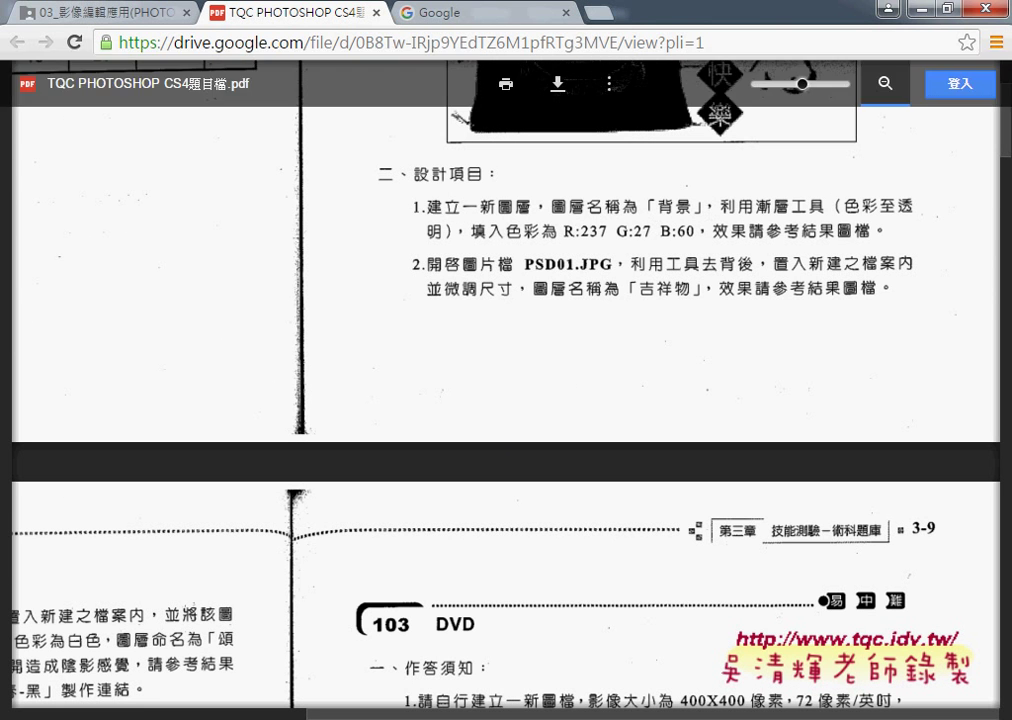
key("alt+Tab")
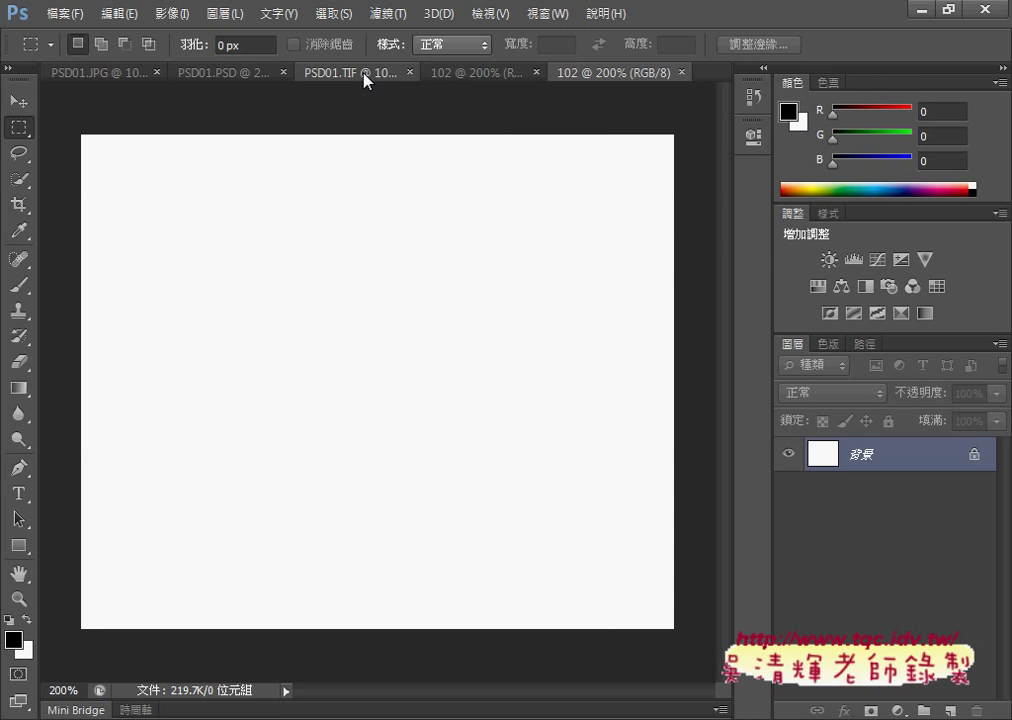
- Close the earlier 300 × 150 version of document 102
left_click(366, 75)
left_click(501, 75)
left_click(553, 73)
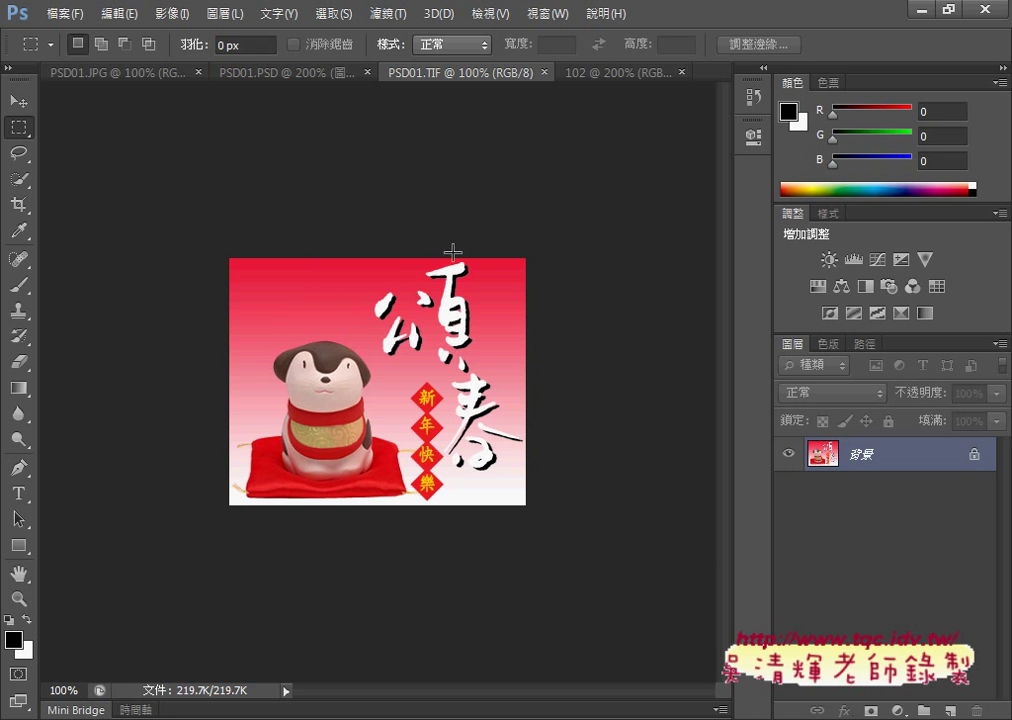
left_click(602, 72)
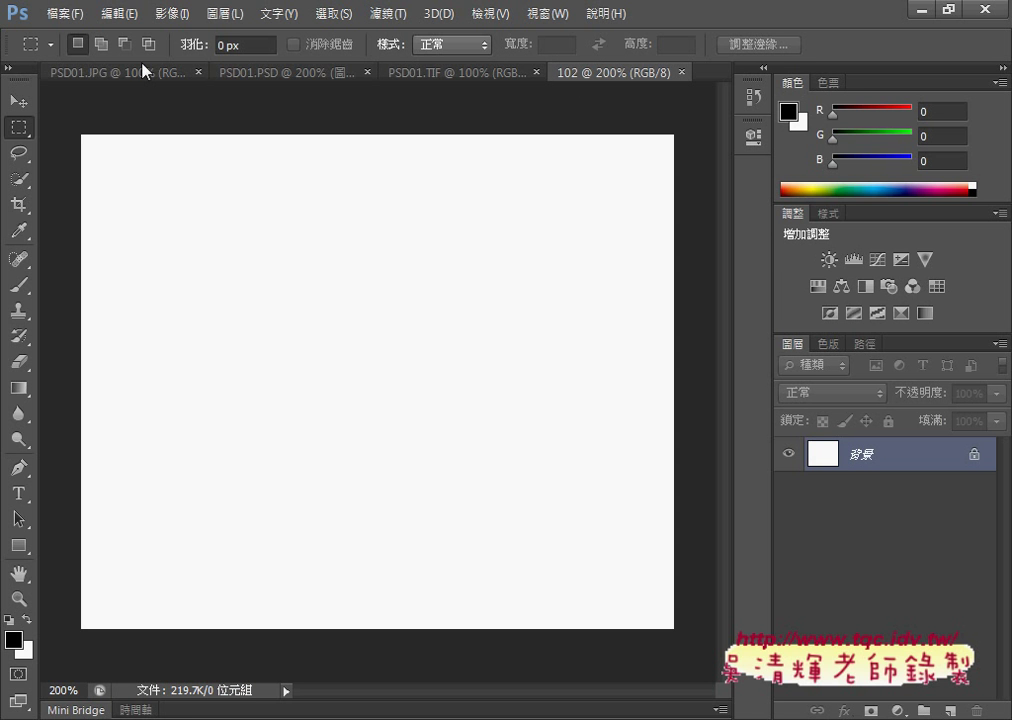
- Look at the Fill dialog's content choices, then cancel without filling
left_click(125, 16)
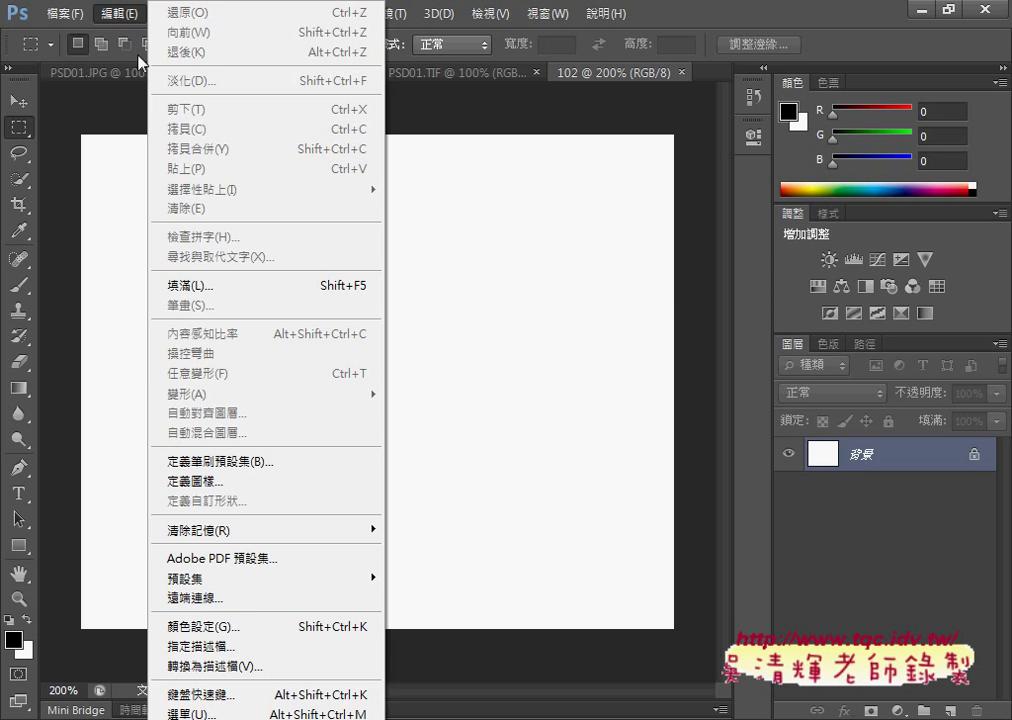
left_click(205, 292)
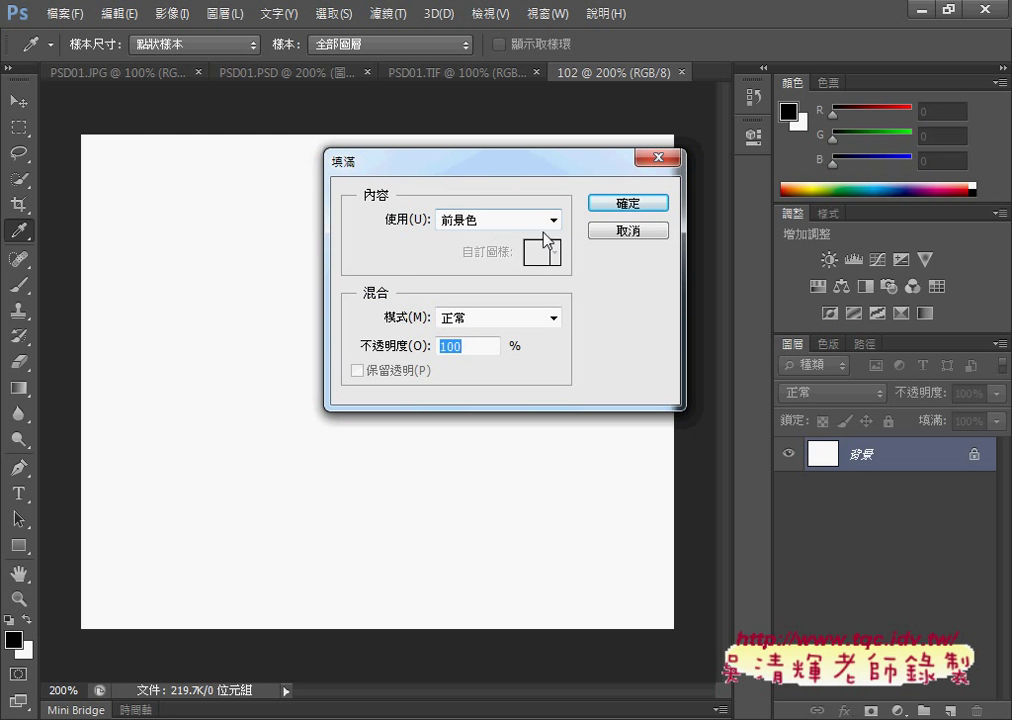
left_click(556, 220)
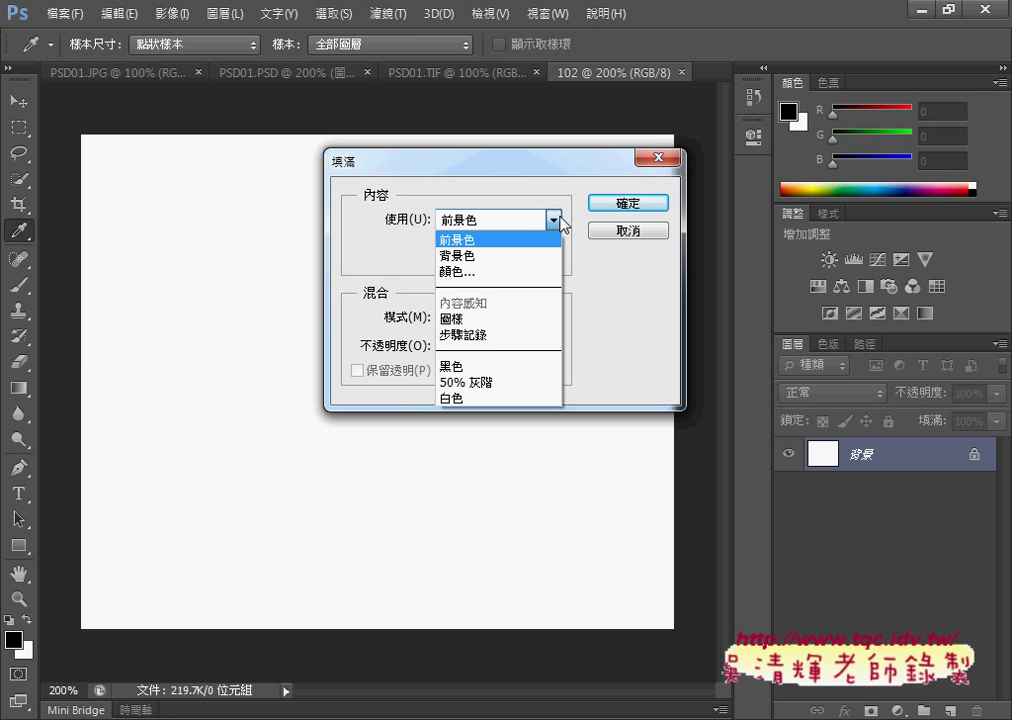
left_click(620, 231)
left_click(622, 231)
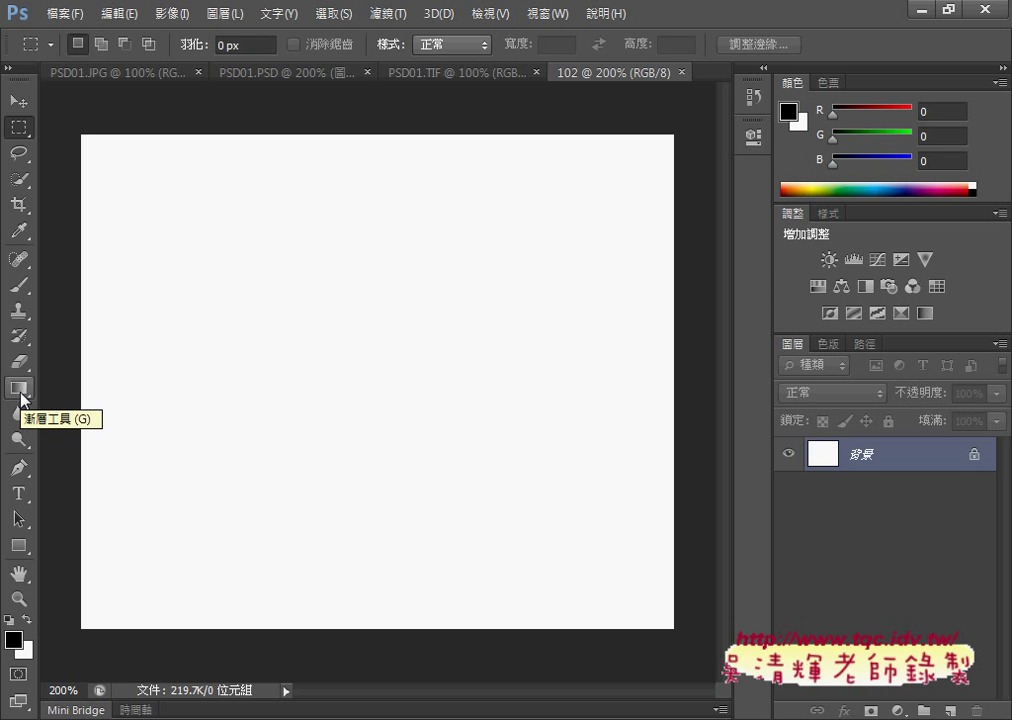
- Select the Gradient Tool, annotating its name on screen
left_click(20, 396)
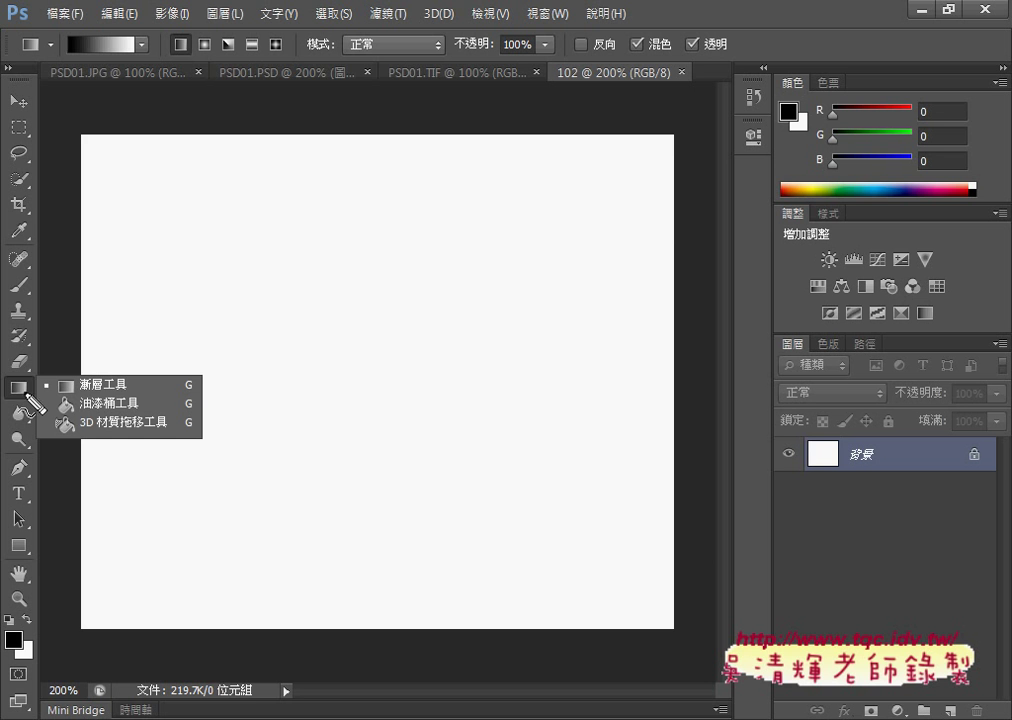
left_click_drag(24, 398, 38, 395)
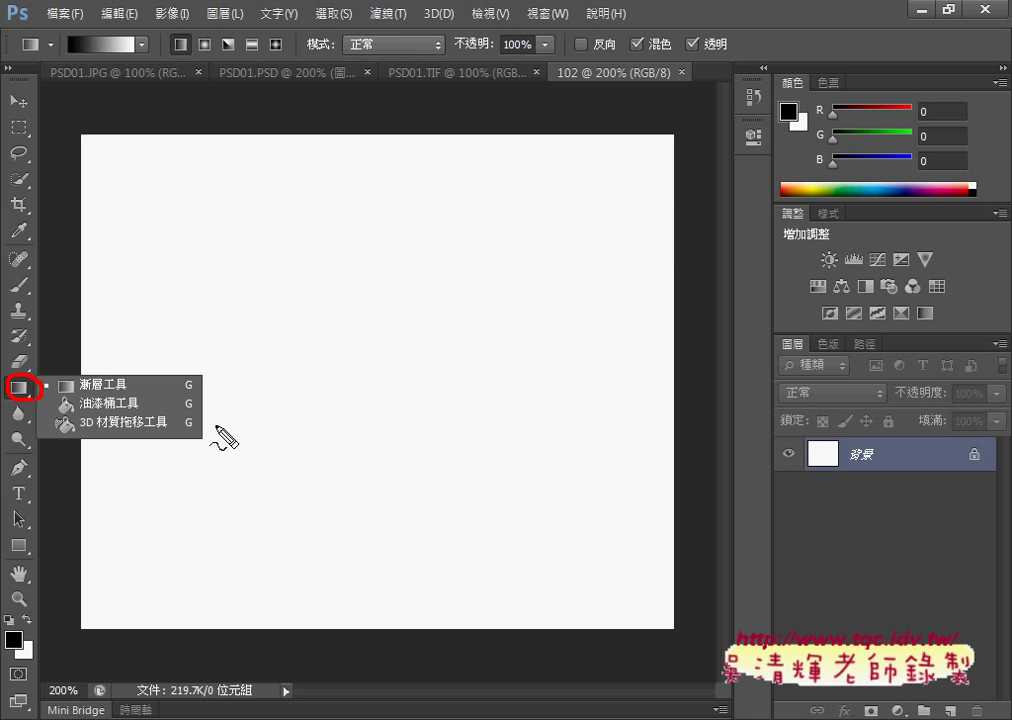
left_click_drag(78, 392, 133, 393)
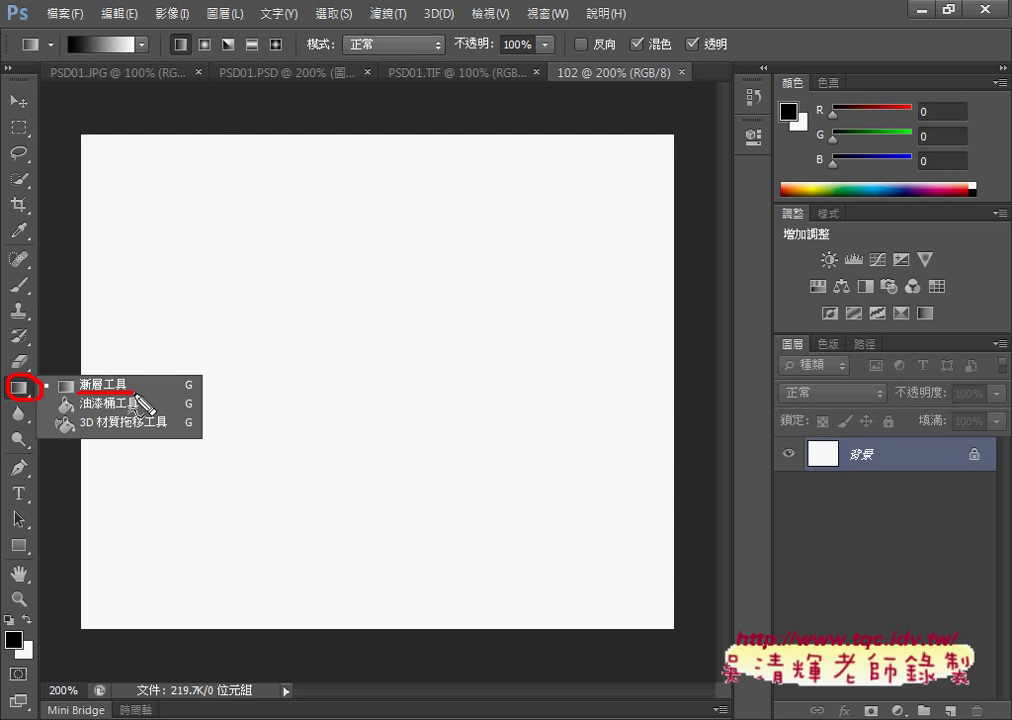
left_click(130, 386)
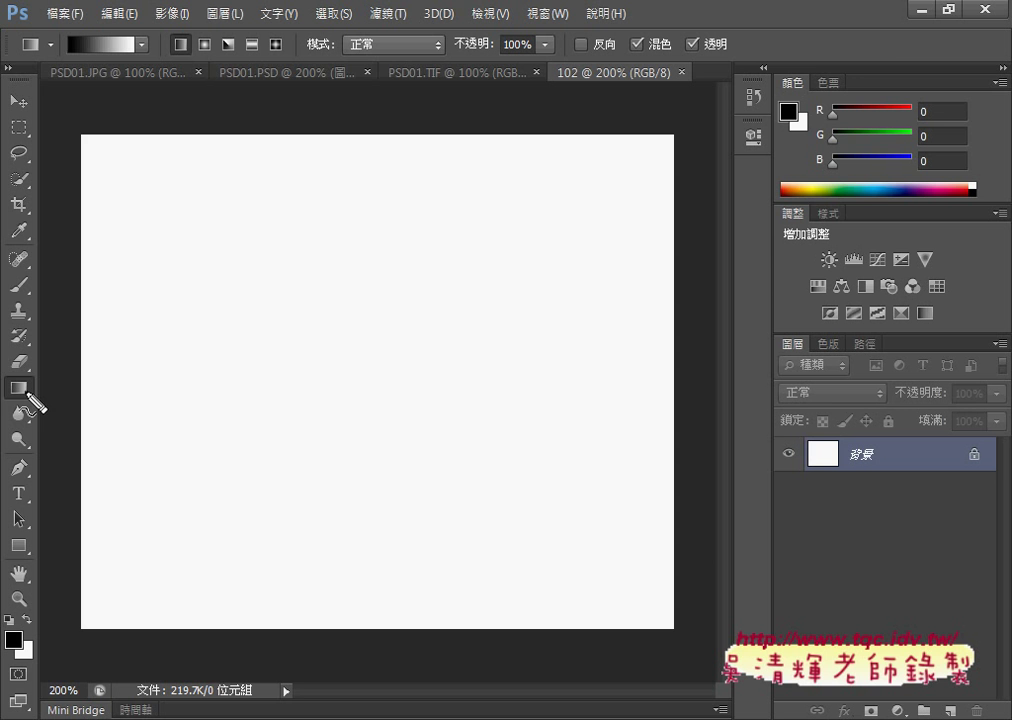
- Test a black-to-white gradient down the canvas, then undo it
left_click_drag(38, 378, 40, 392)
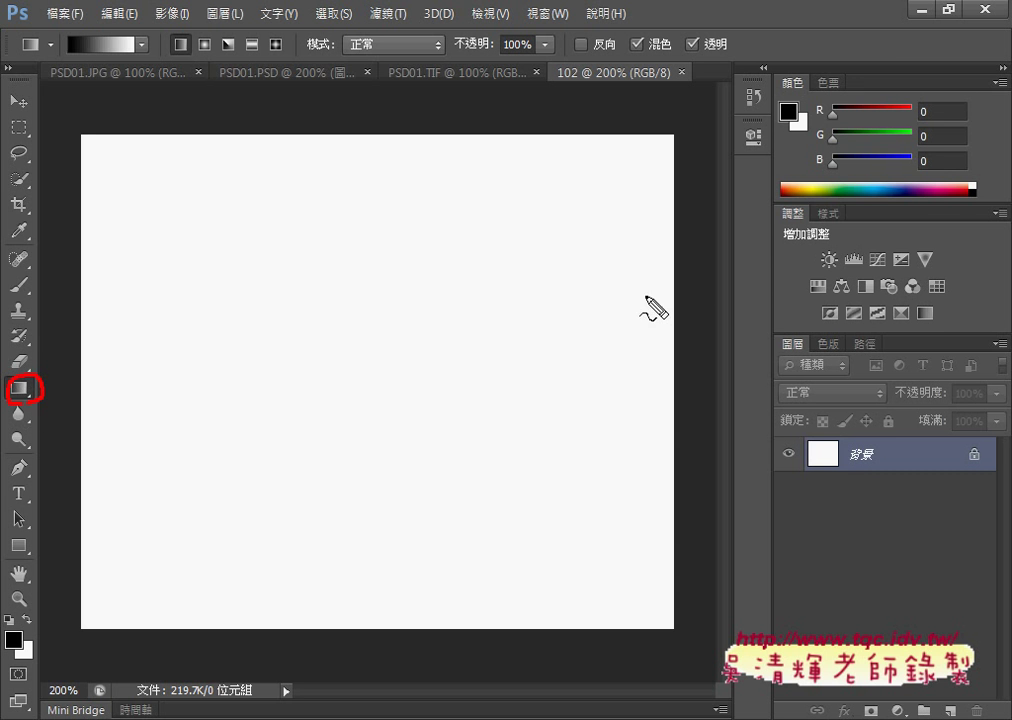
mouse_move(835, 215)
left_mouse_down()
mouse_move(930, 80)
mouse_move(838, 215)
left_mouse_up()
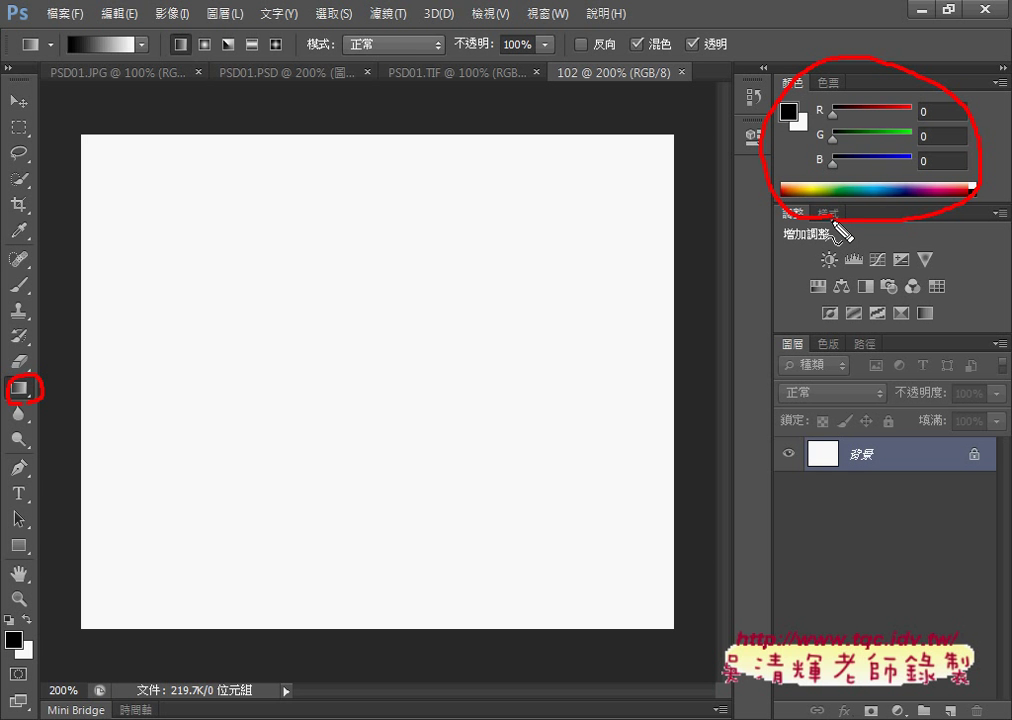
key("Escape")
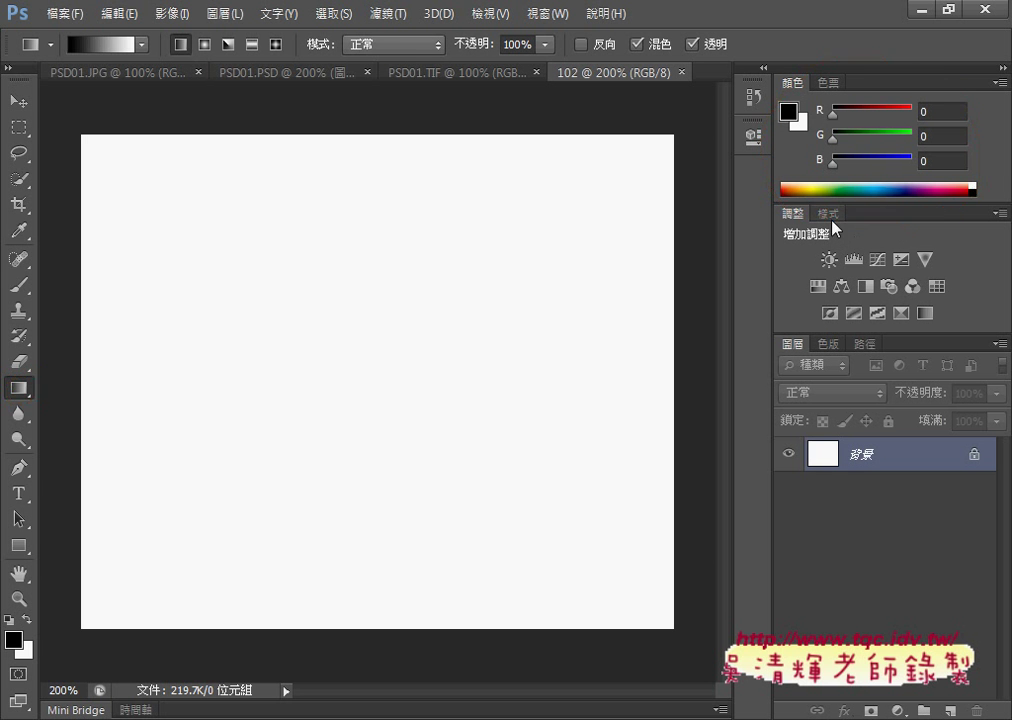
left_click_drag(403, 166, 395, 390)
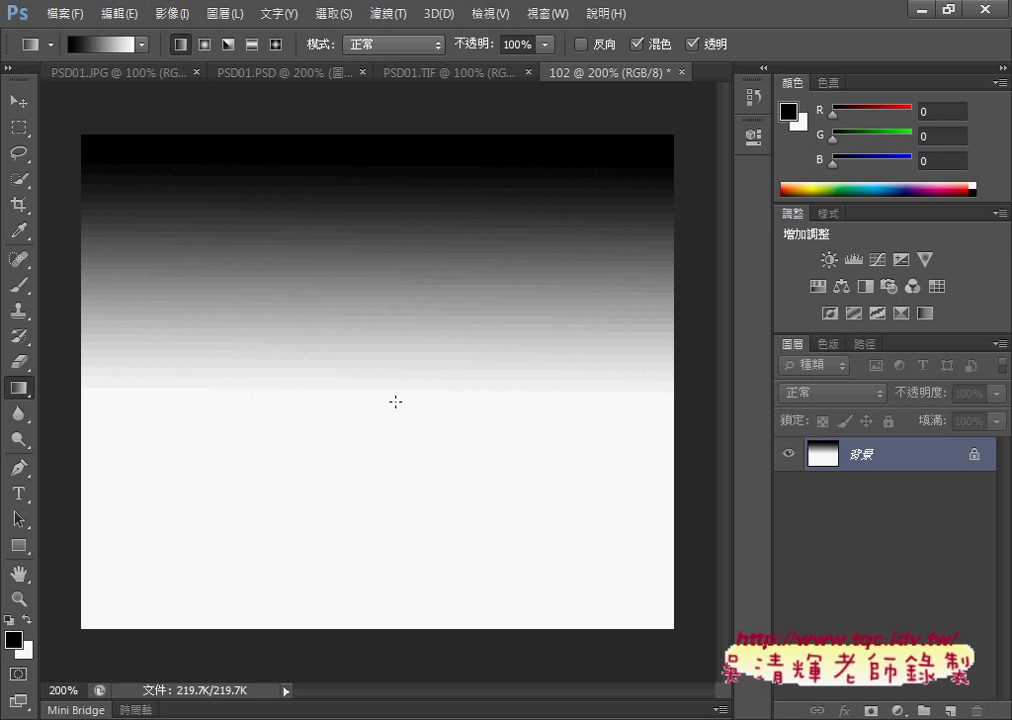
key("ctrl+z")
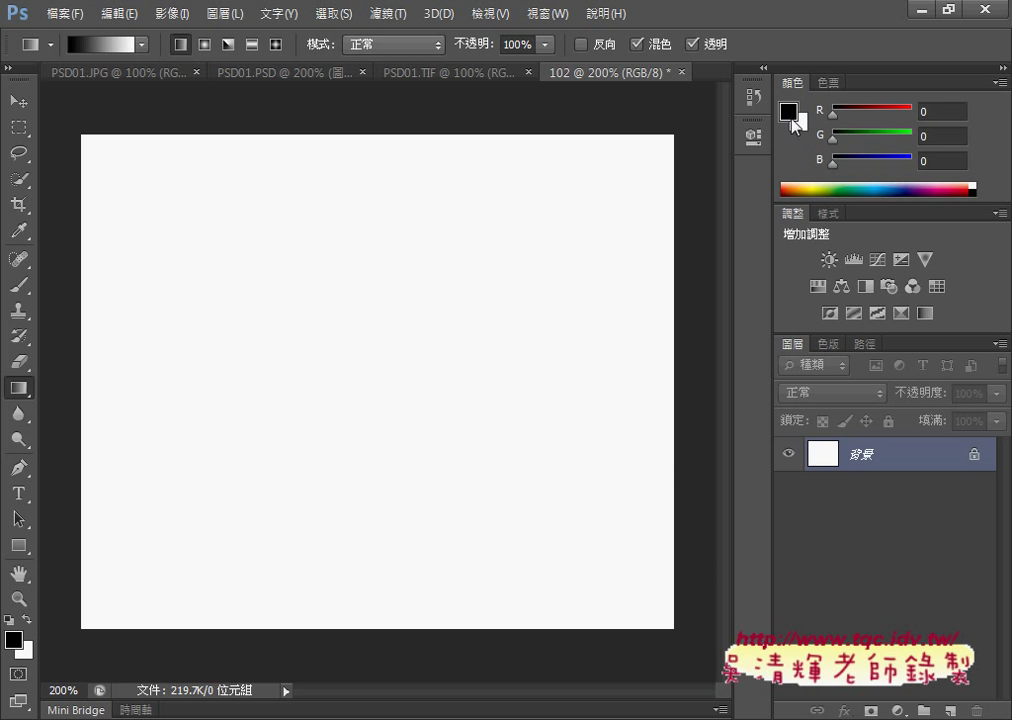
- Open the foreground Color Picker and check the required colour in the exam PDF
left_click(792, 116)
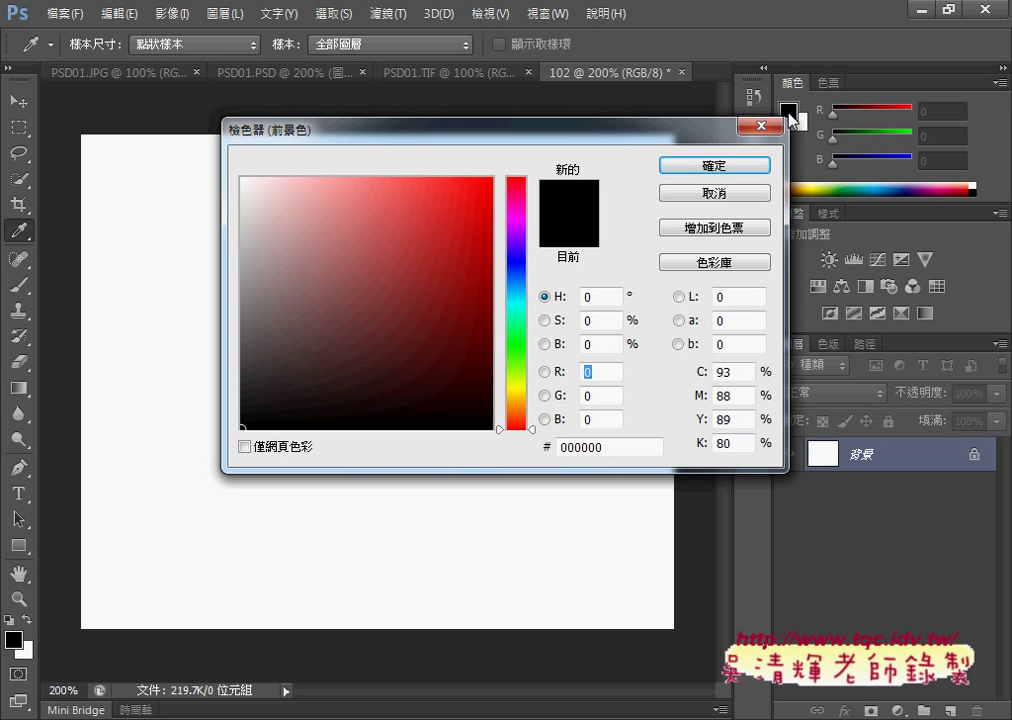
left_click(761, 126)
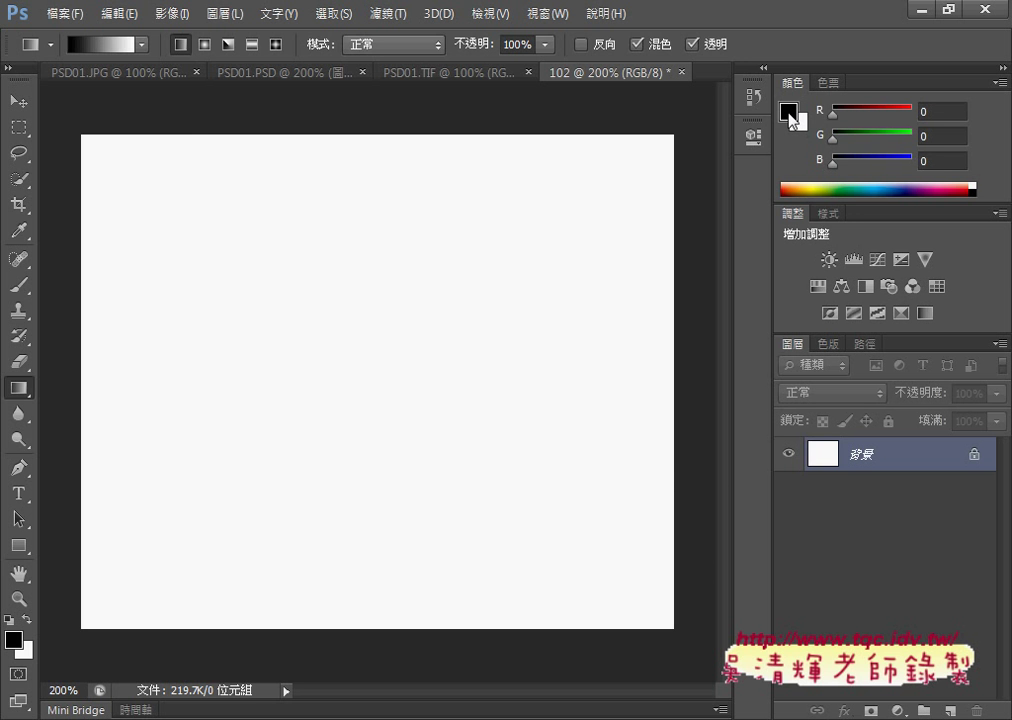
left_click(791, 117)
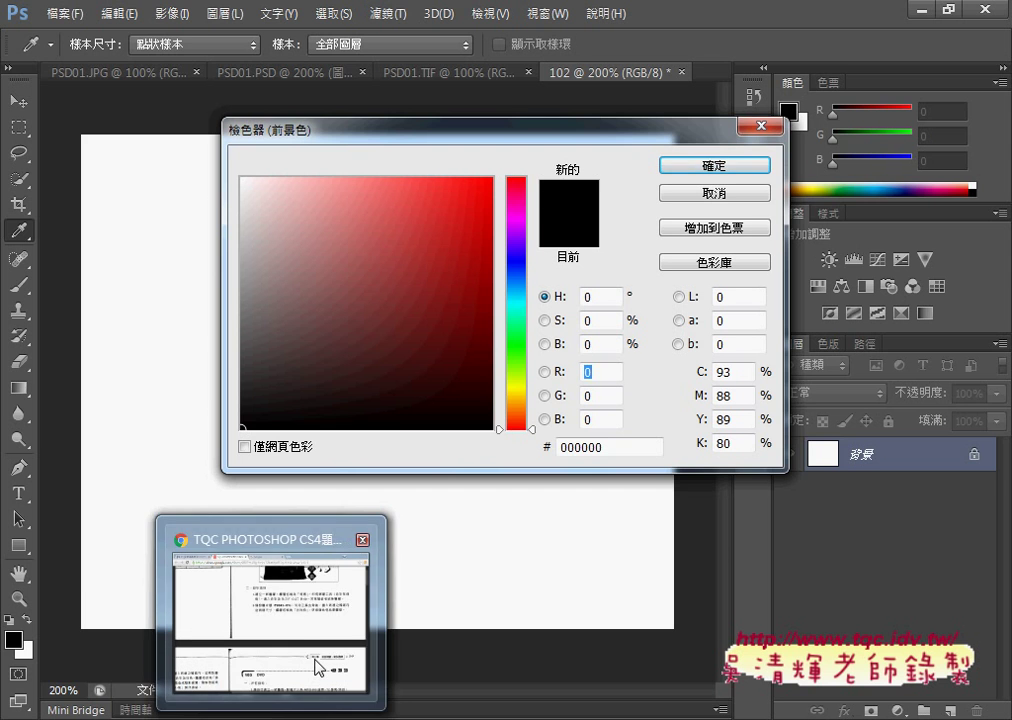
left_click(313, 660)
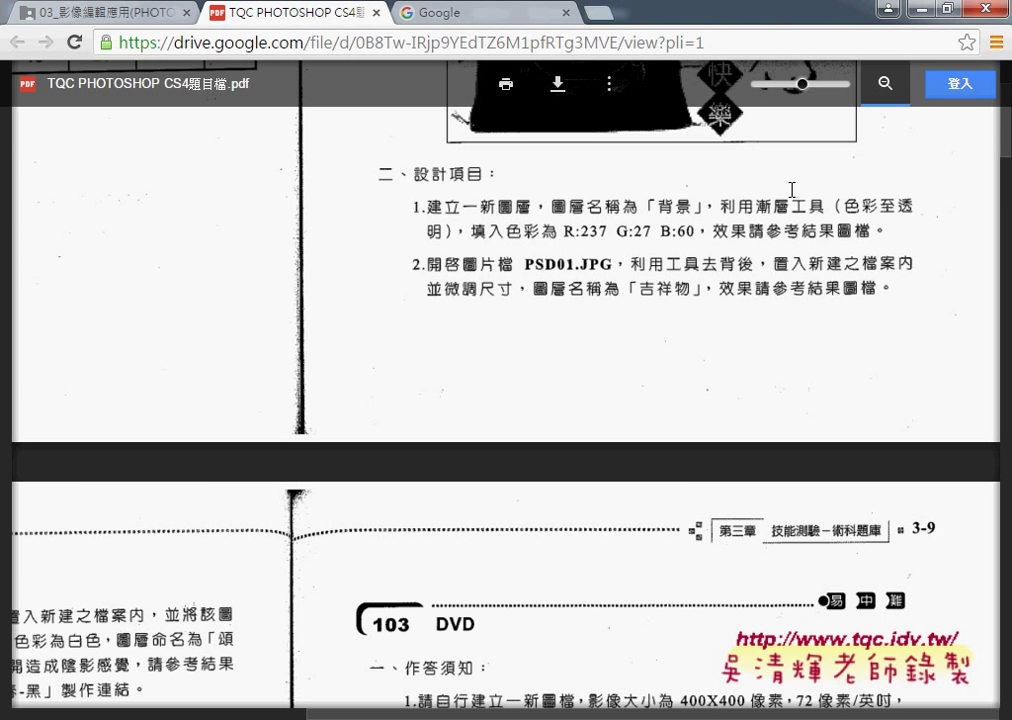
key("alt+Tab")
- Set the foreground colour to R237 G27 B60 and confirm it
left_click(587, 375)
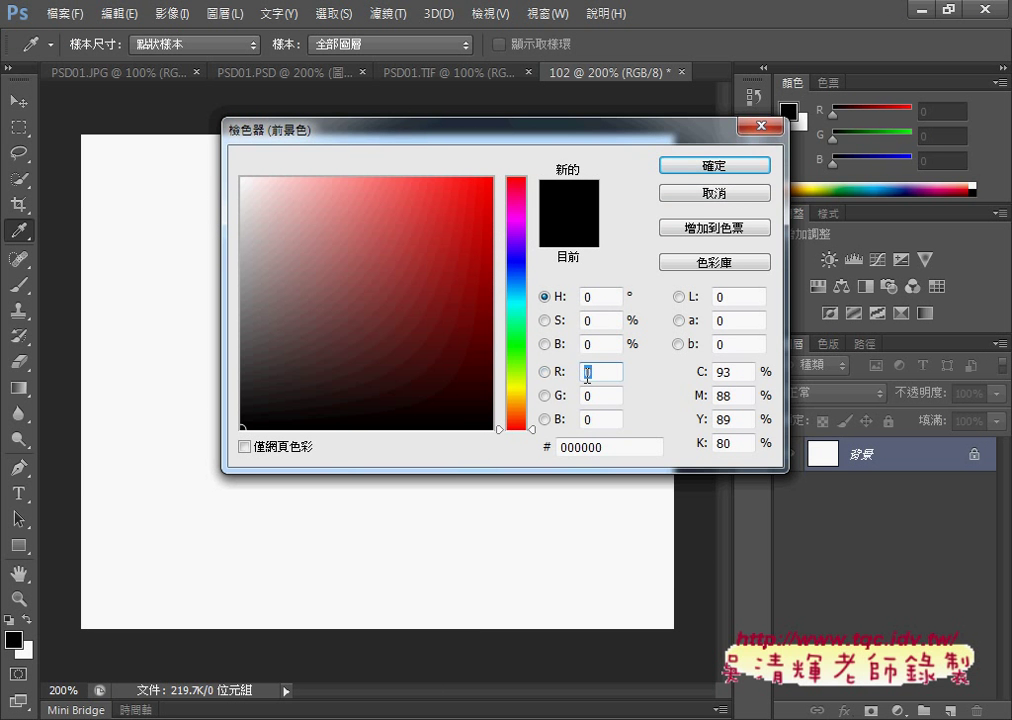
type("237")
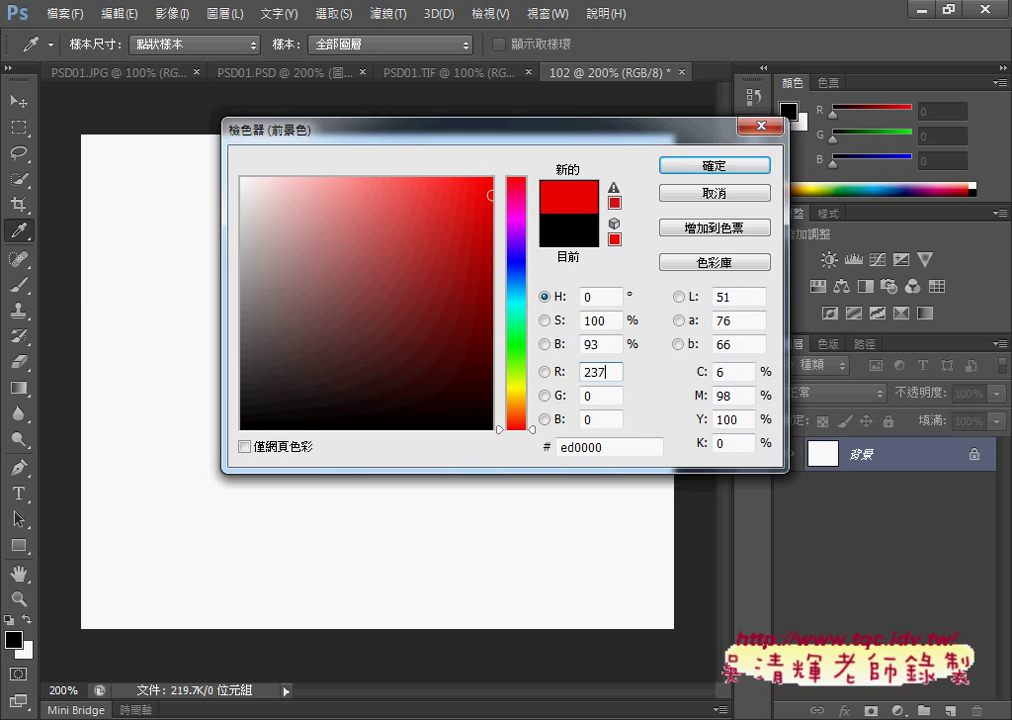
key("alt+Tab")
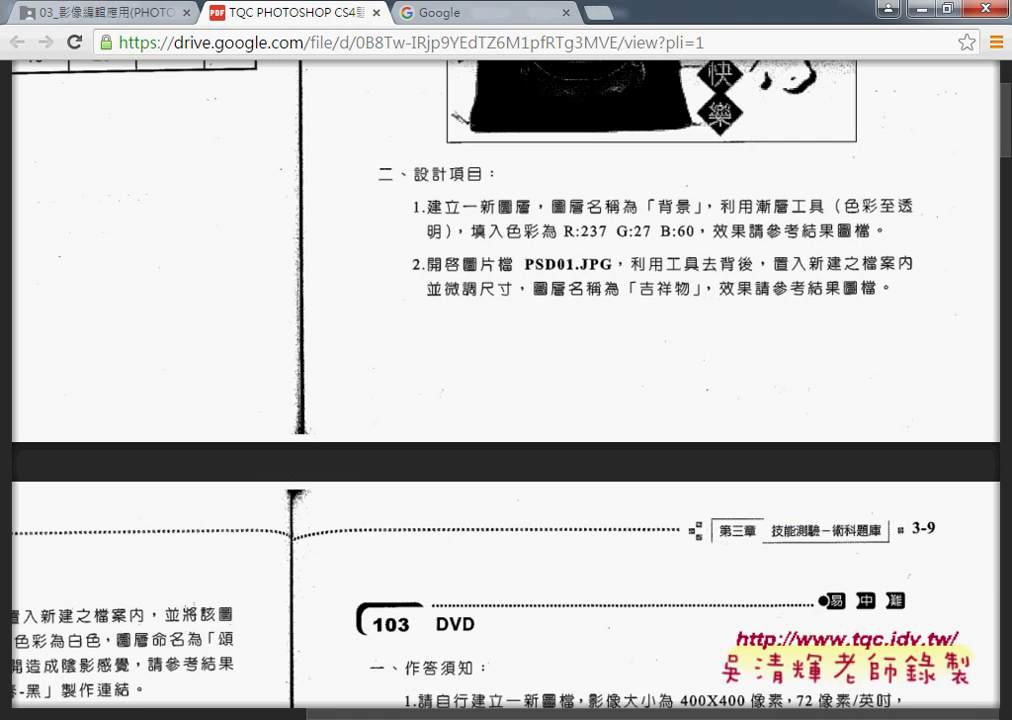
key("alt+Tab")
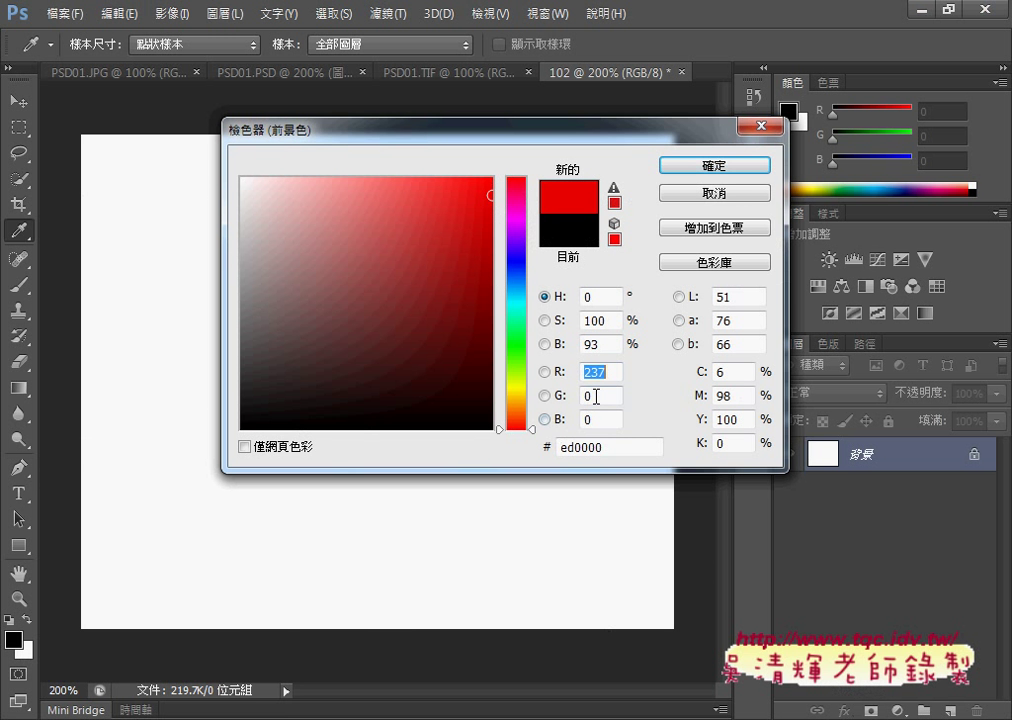
double_click(585, 396)
type("27")
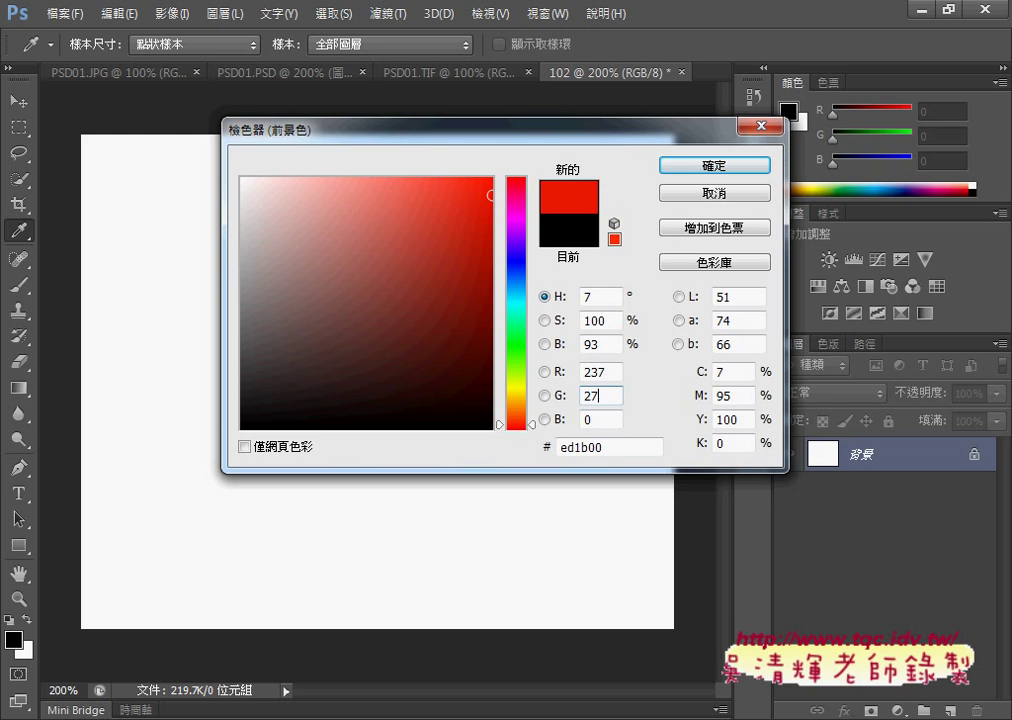
double_click(590, 419)
type("6")
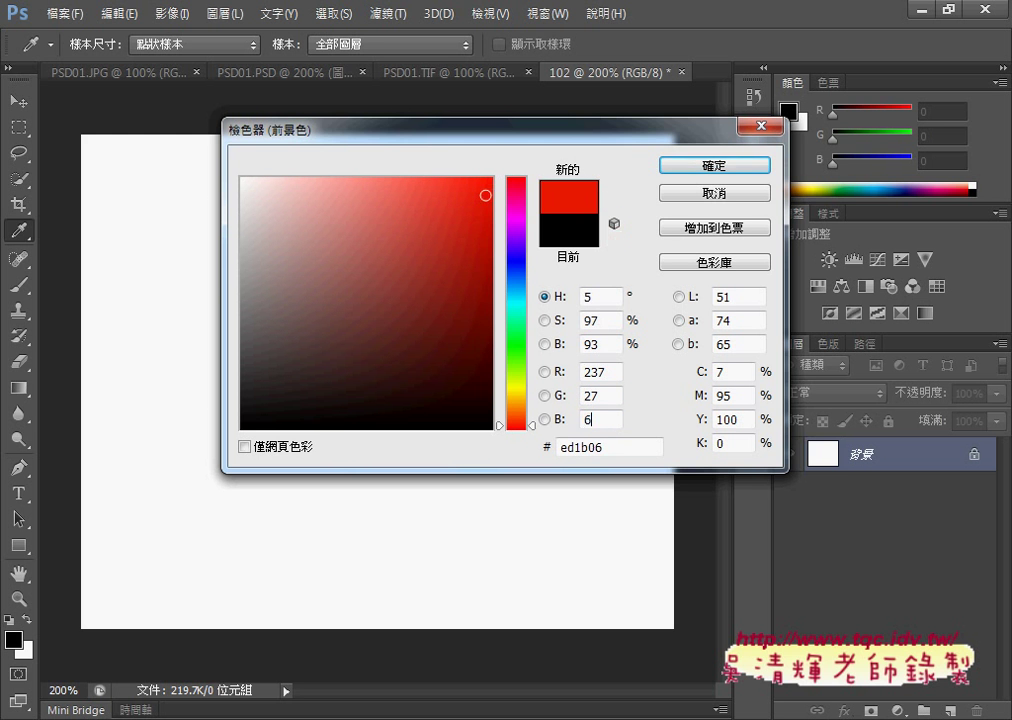
type("0")
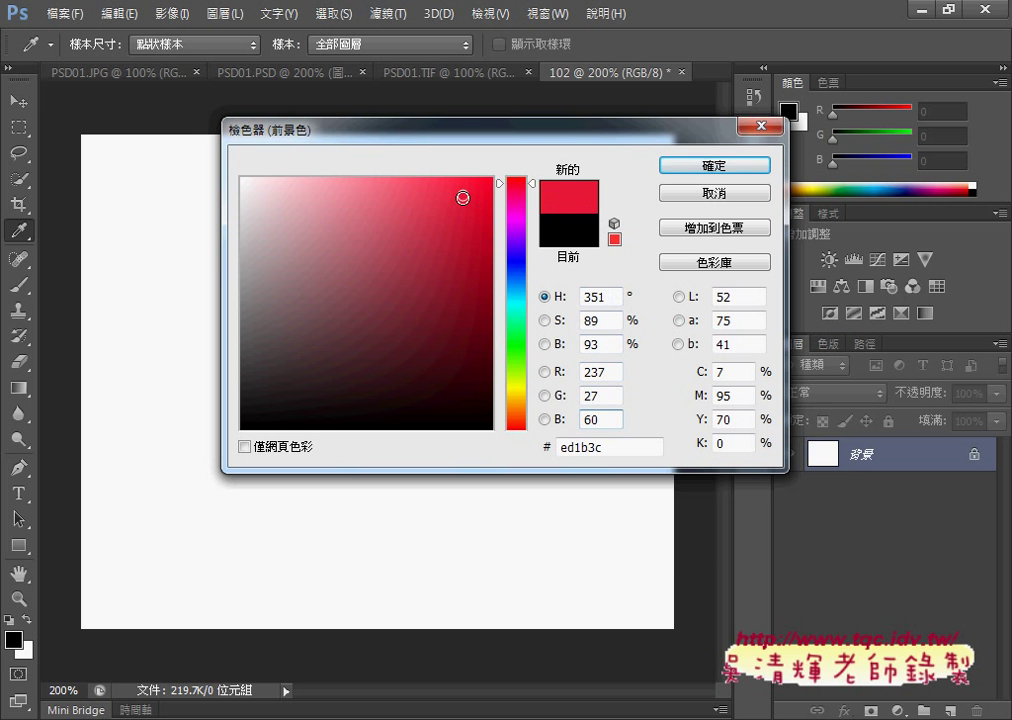
key("g")
left_click(697, 166)
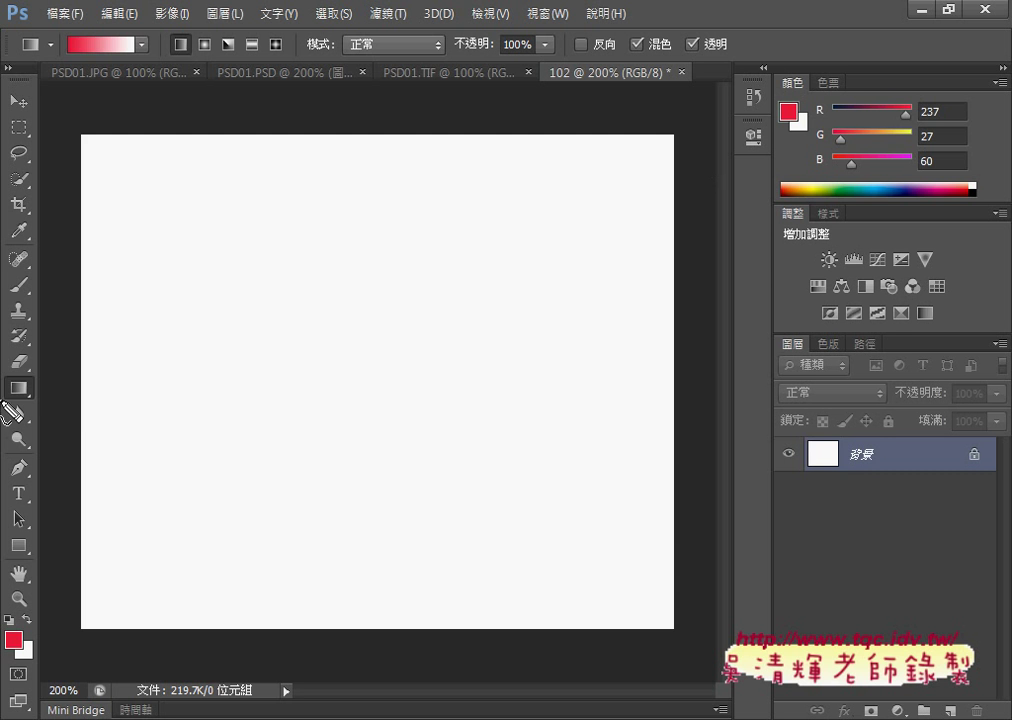
left_click_drag(34, 370, 32, 404)
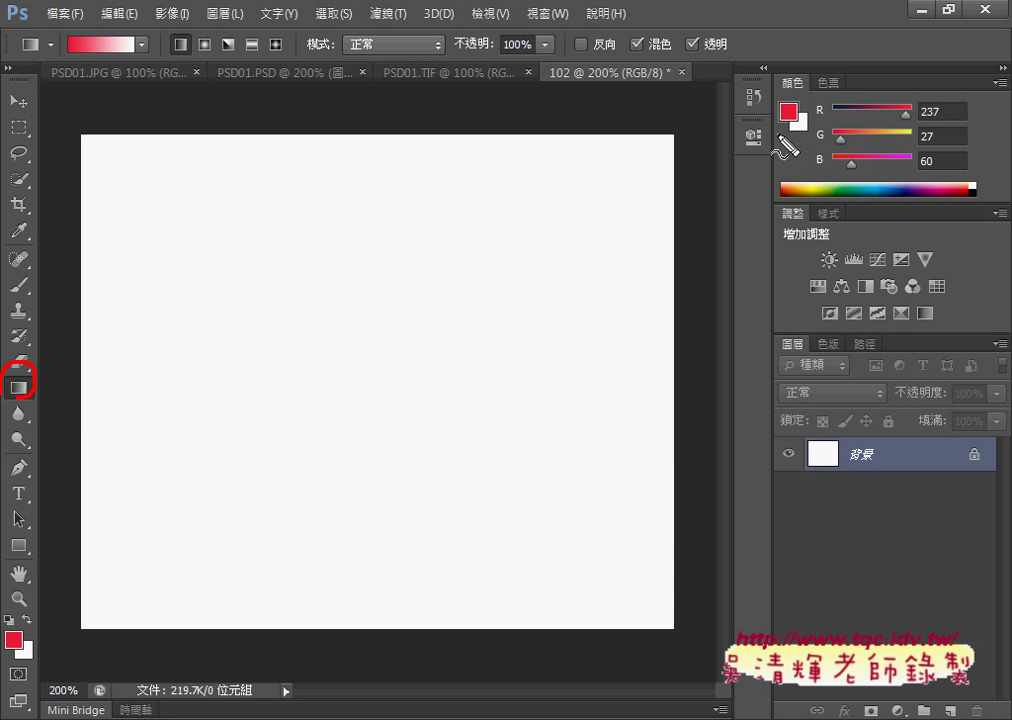
mouse_move(806, 84)
left_mouse_down()
mouse_move(780, 140)
mouse_move(812, 88)
left_mouse_up()
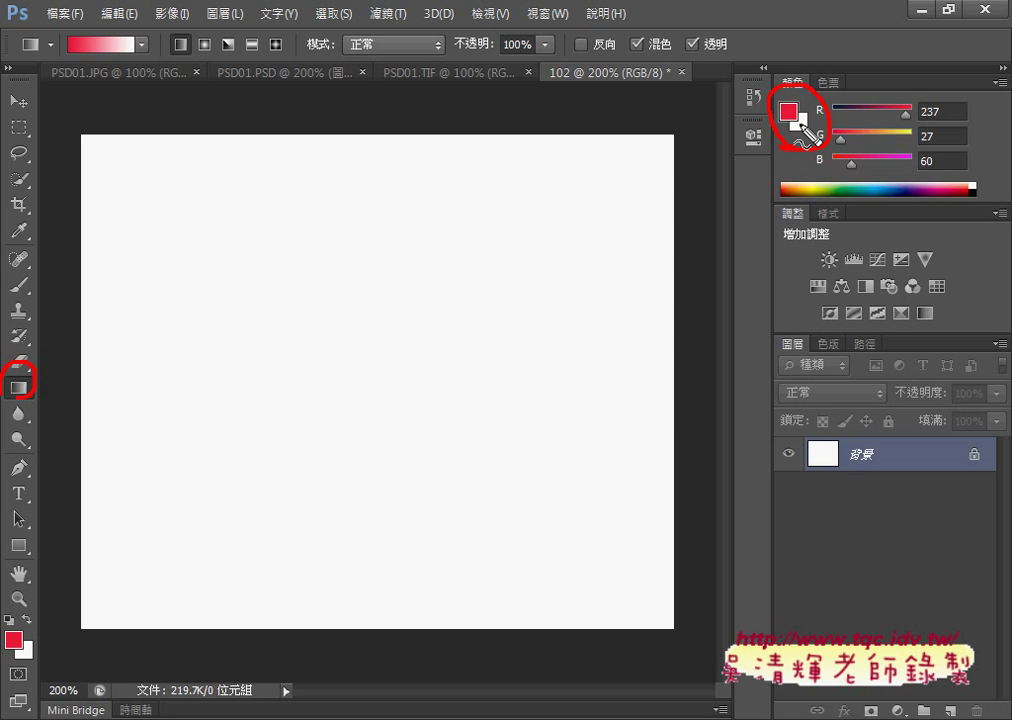
key("Escape")
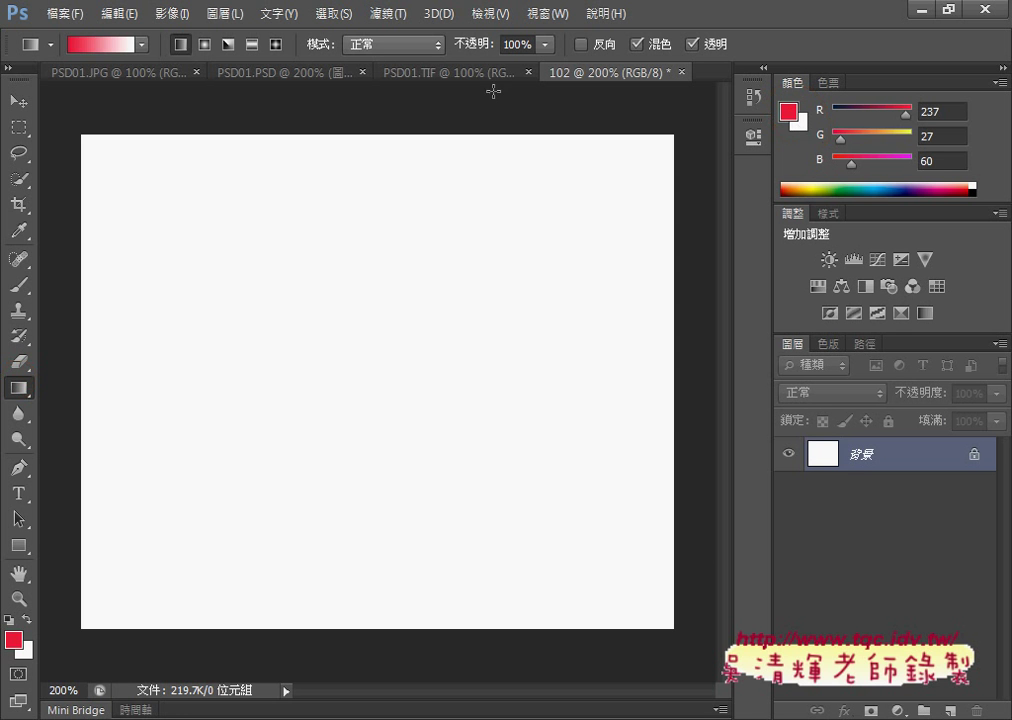
left_click(441, 73)
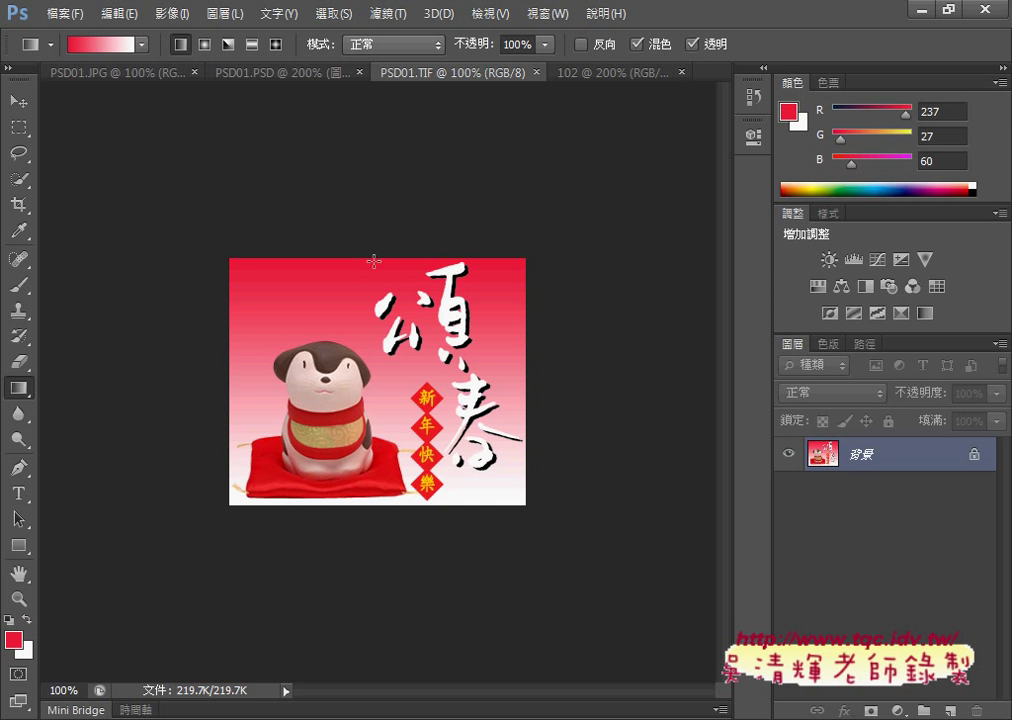
key("ctrl+plus")
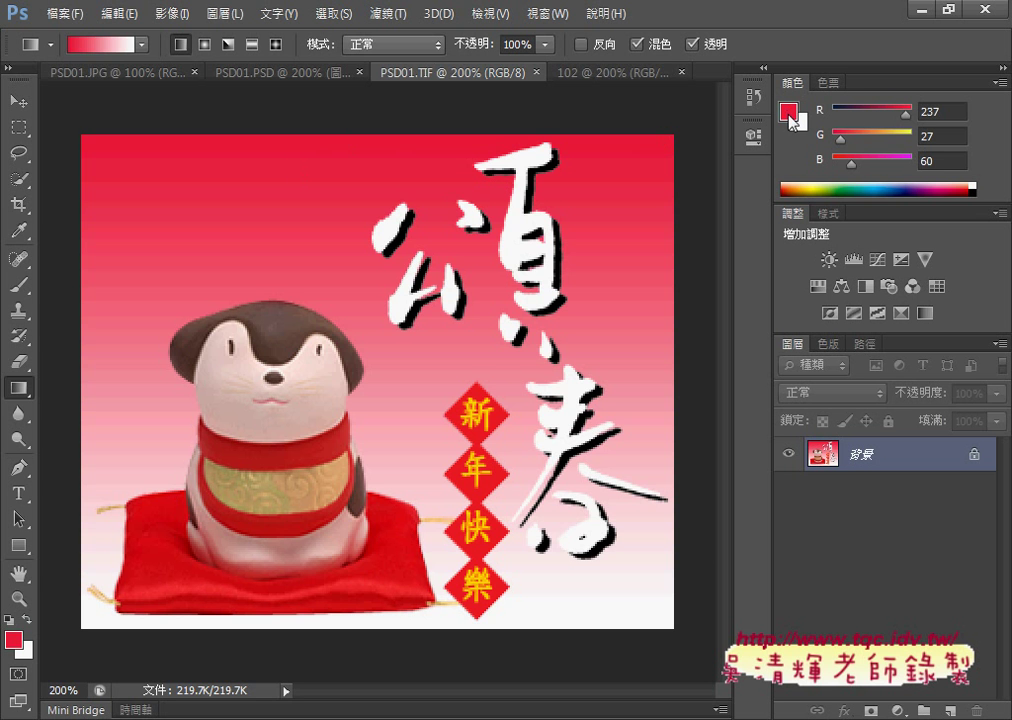
left_click(598, 73)
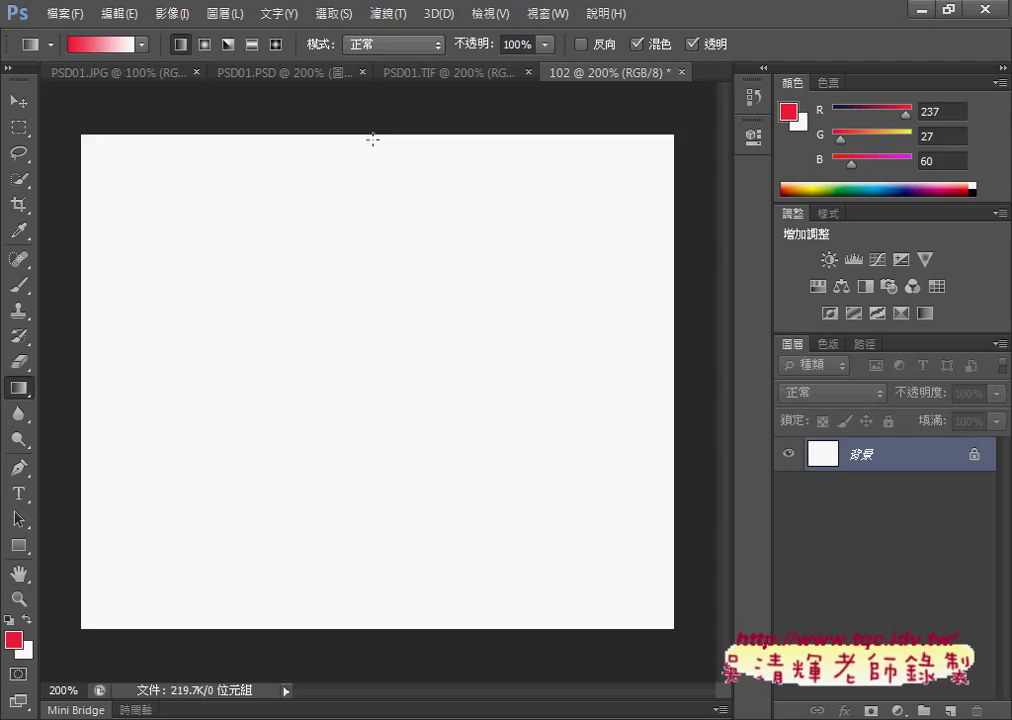
left_click_drag(373, 134, 373, 578)
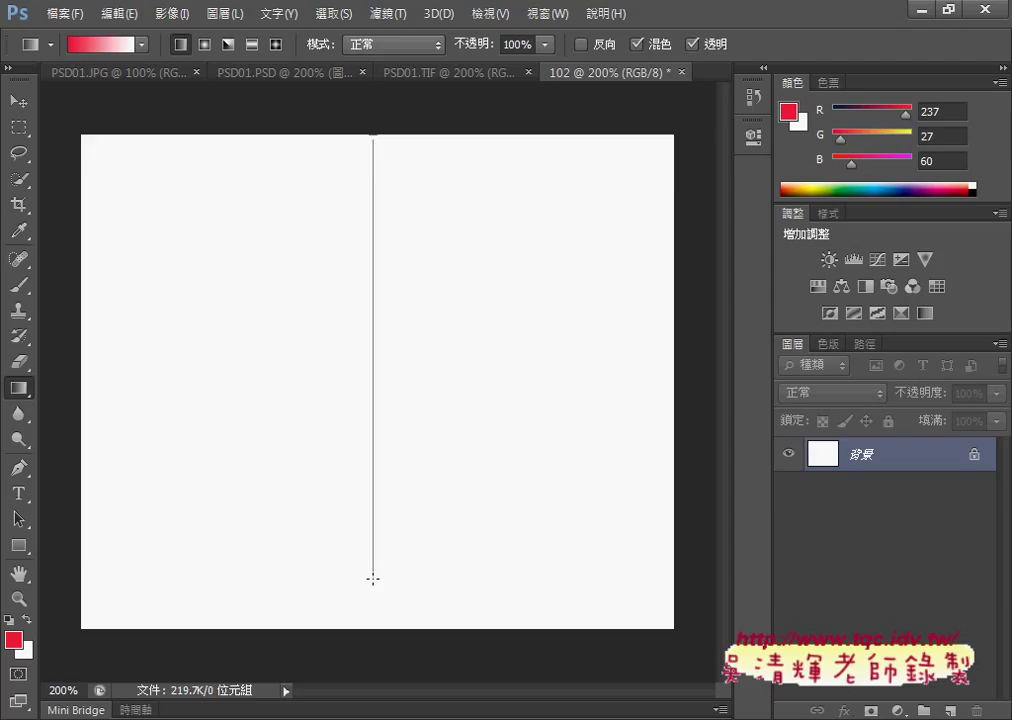
left_click_drag(373, 579, 373, 579)
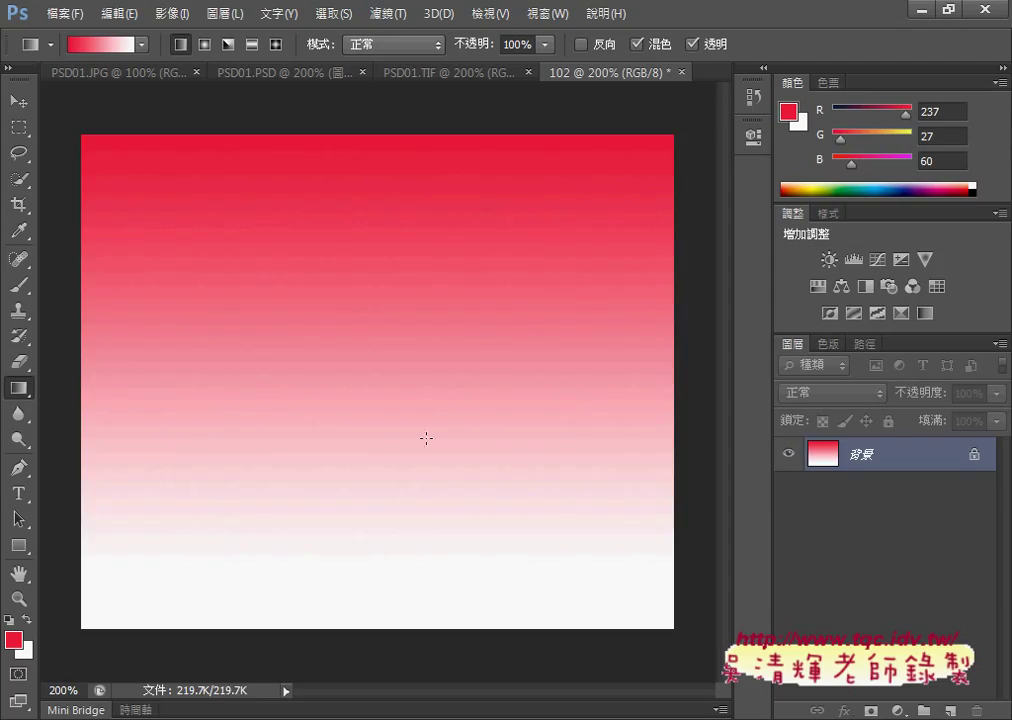
left_click(482, 78)
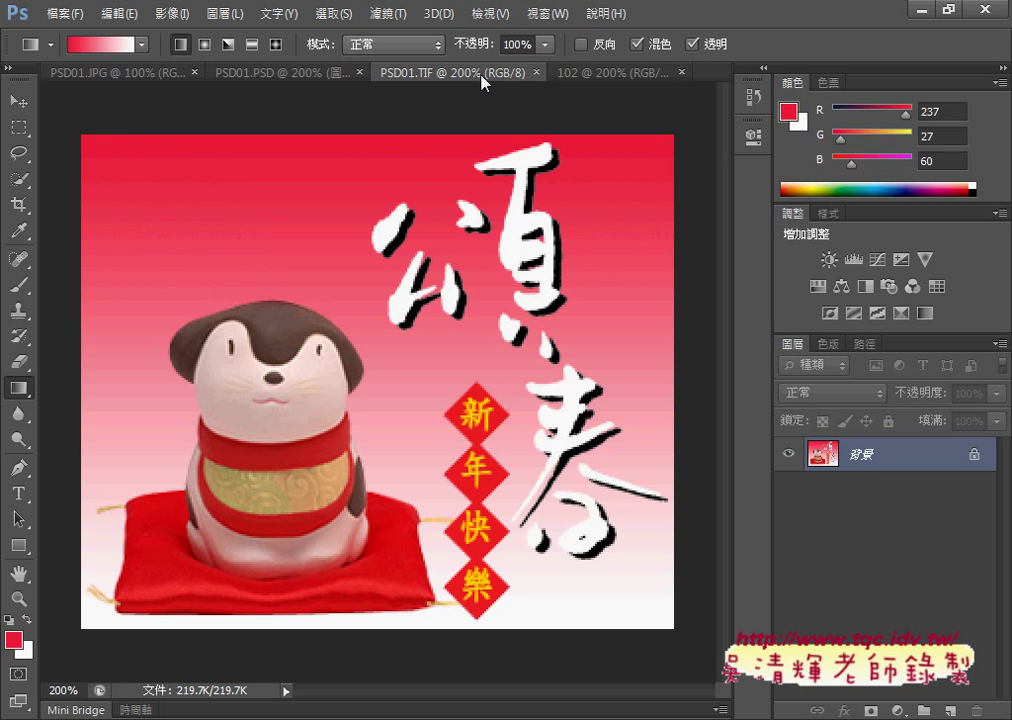
left_click(600, 74)
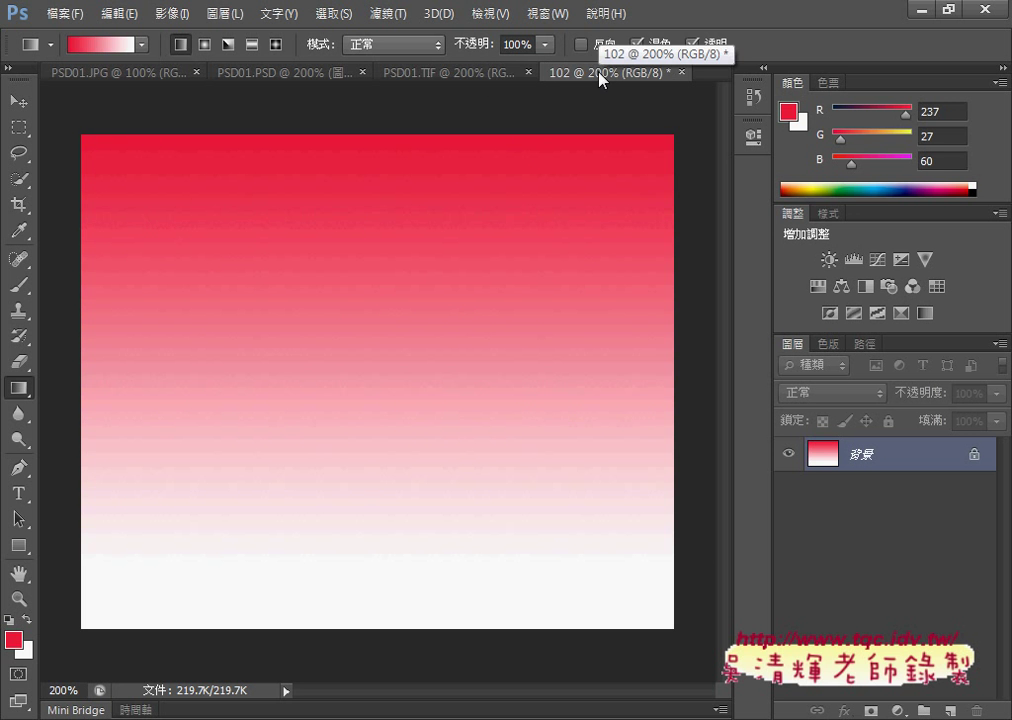
left_click(490, 79)
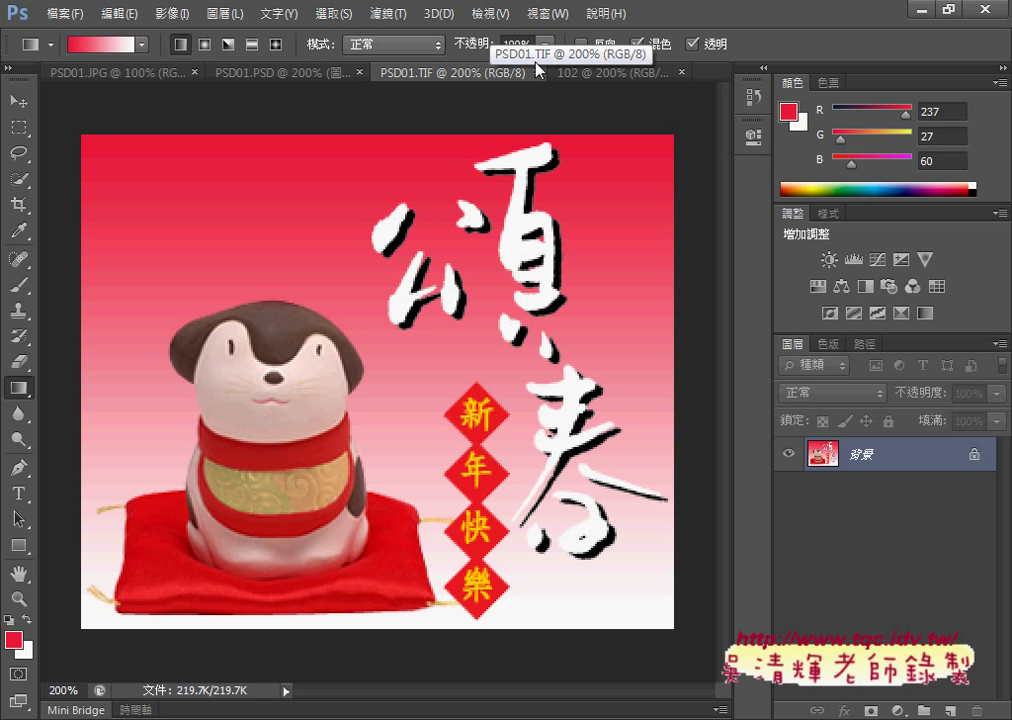
left_click(604, 75)
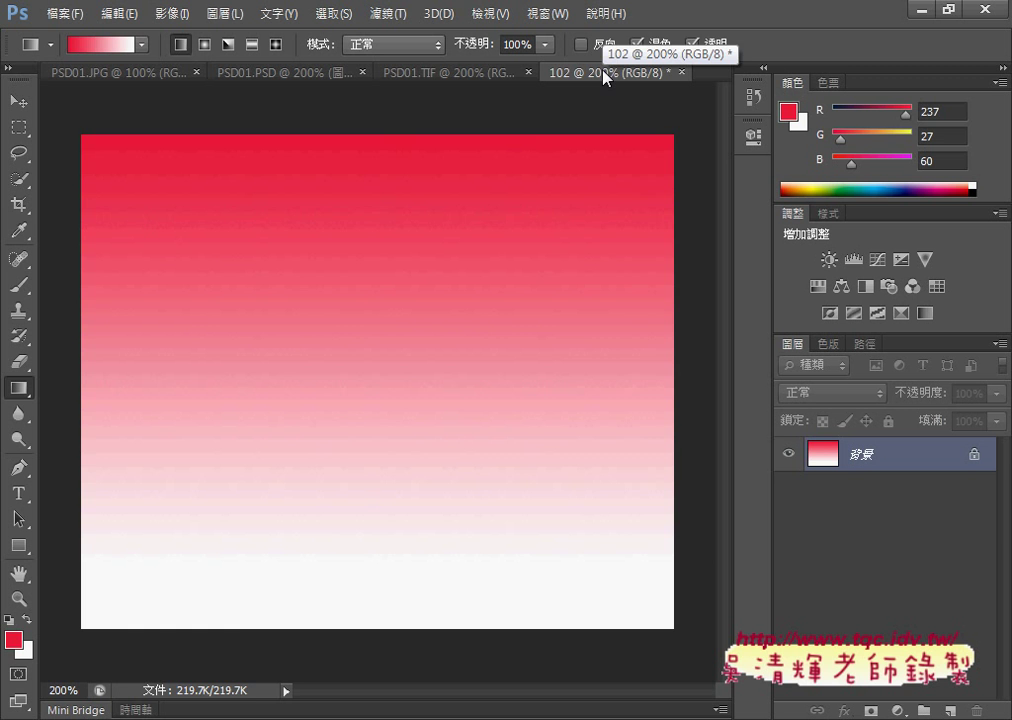
key("ctrl+z")
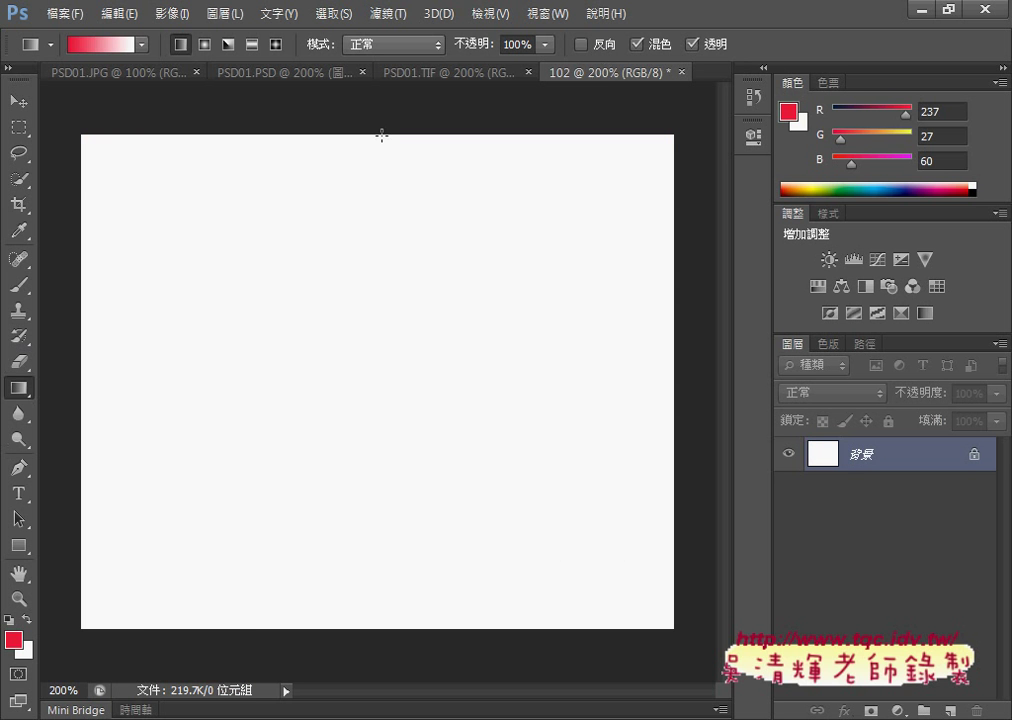
- Drag the crimson-to-white gradient from the canvas top to bottom, then mark up the result
mouse_move(372, 134)
left_mouse_down()
mouse_move(374, 406)
mouse_move(267, 418)
mouse_move(364, 456)
mouse_move(361, 568)
mouse_move(371, 571)
left_mouse_up()
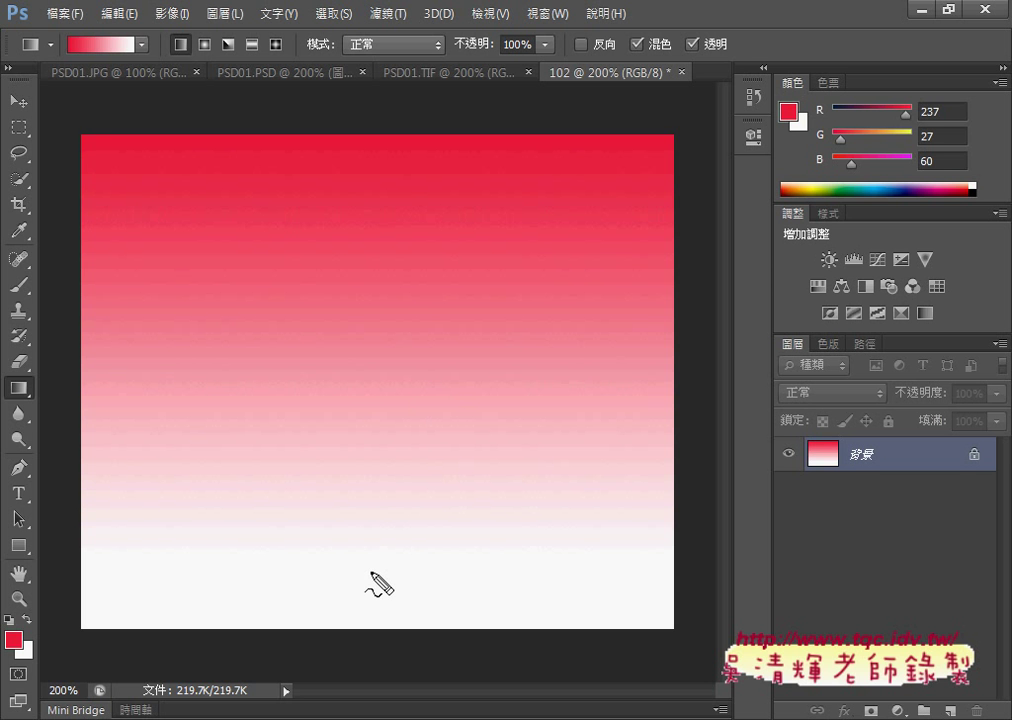
left_click_drag(93, 133, 113, 113)
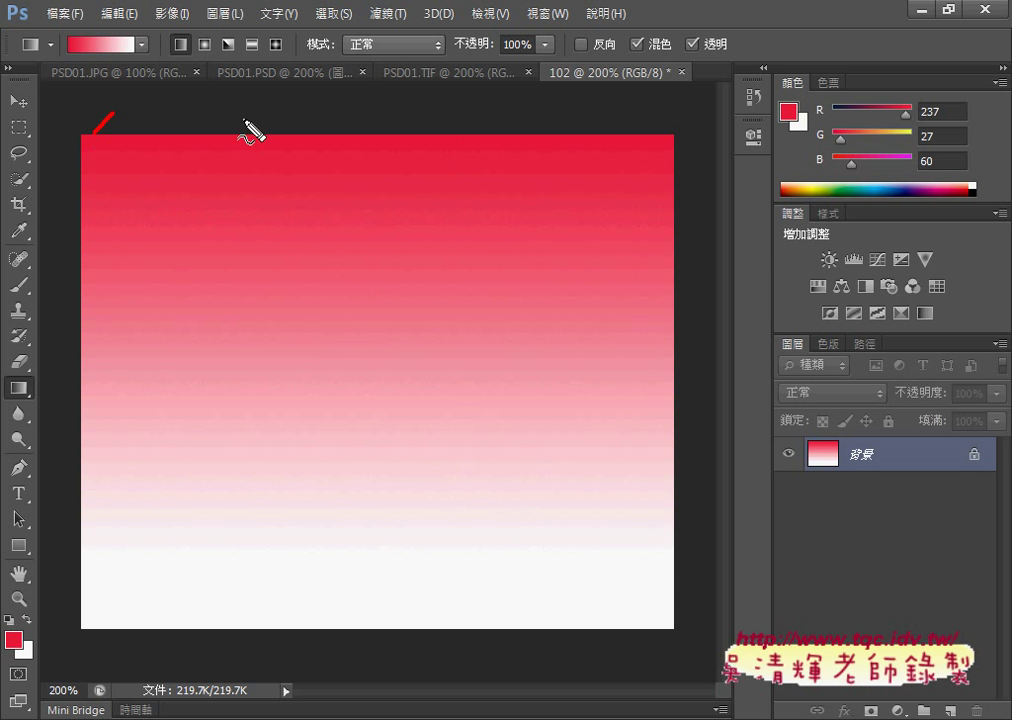
left_click_drag(655, 107, 669, 130)
mouse_move(316, 93)
left_mouse_down()
mouse_move(340, 124)
mouse_move(370, 99)
mouse_move(404, 99)
left_mouse_up()
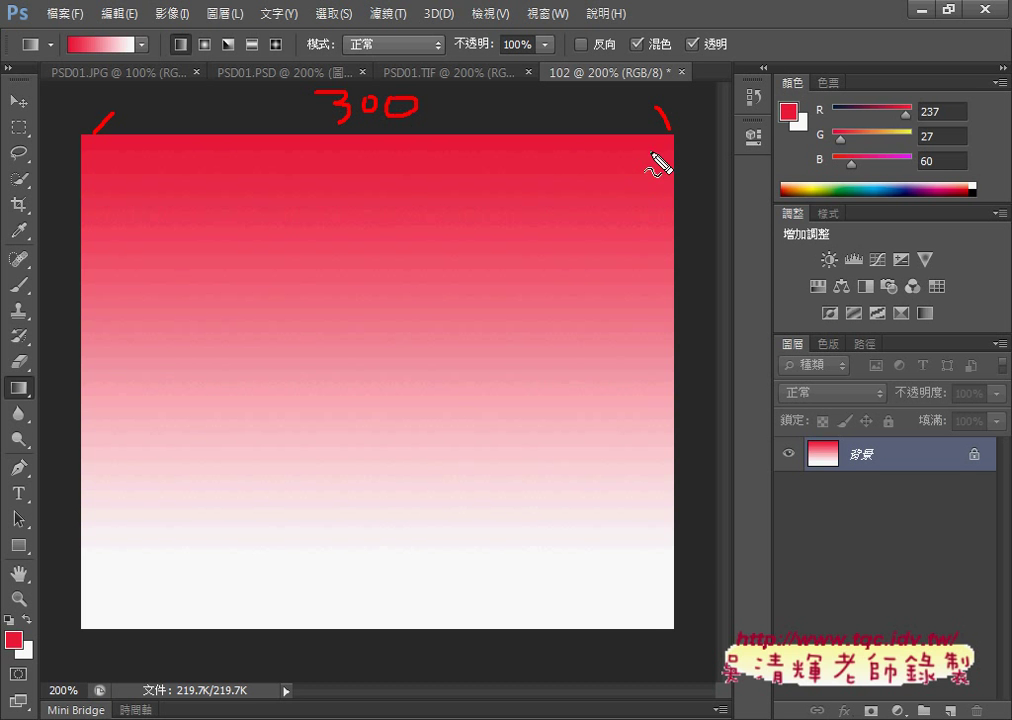
left_click_drag(670, 133, 686, 153)
left_click_drag(680, 622, 711, 560)
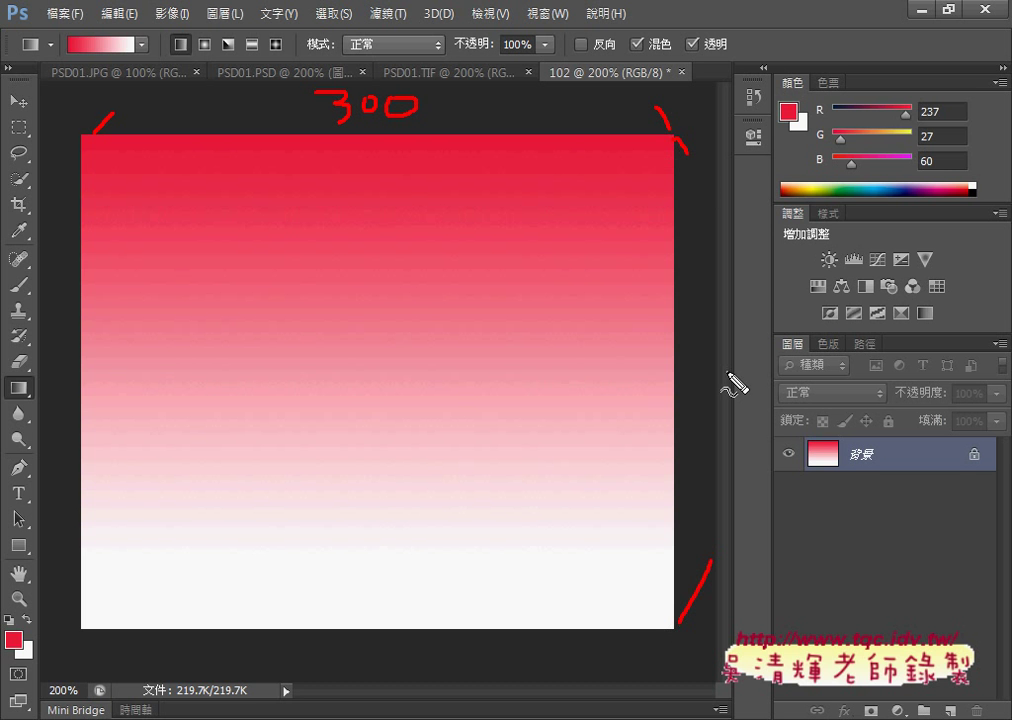
mouse_move(721, 373)
left_mouse_down()
mouse_move(741, 397)
mouse_move(766, 370)
mouse_move(797, 388)
left_mouse_up()
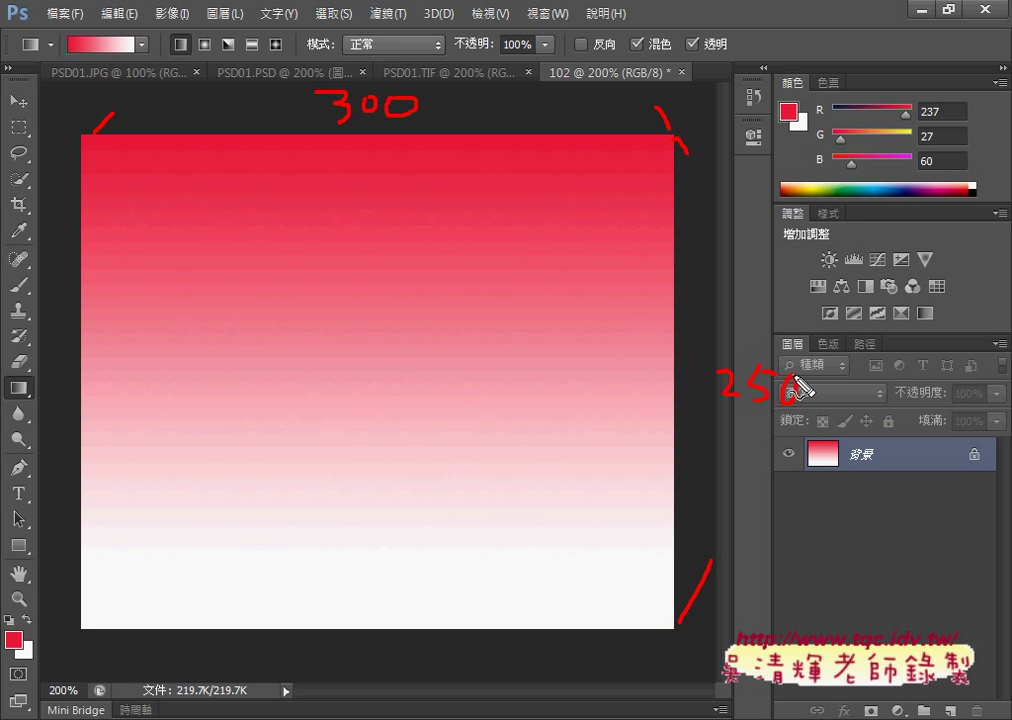
key("Escape")
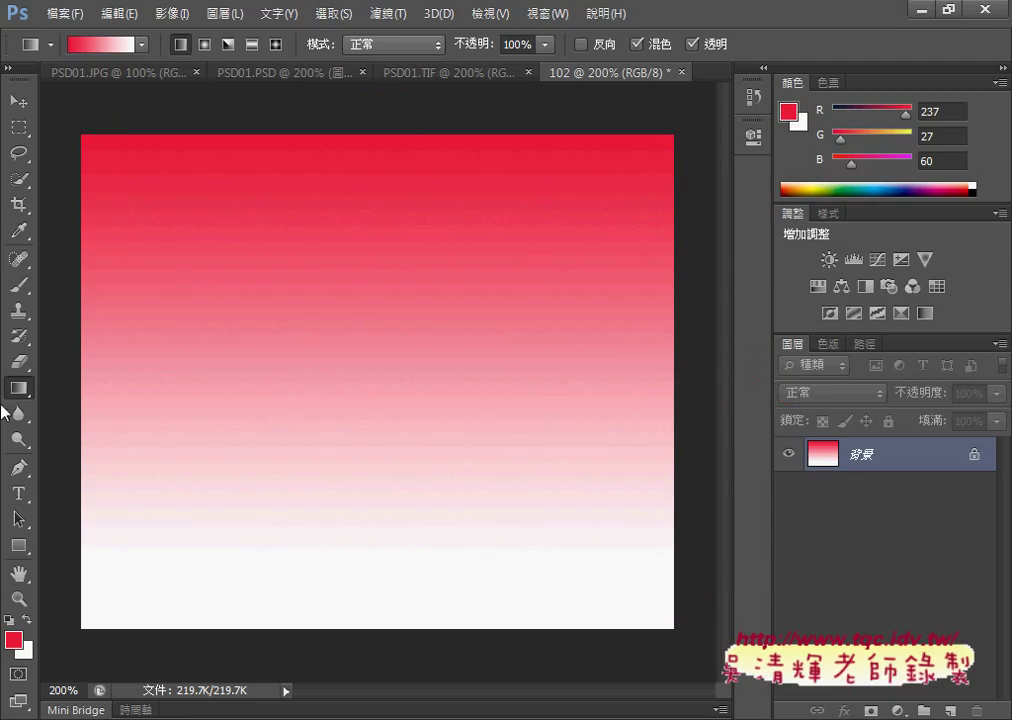